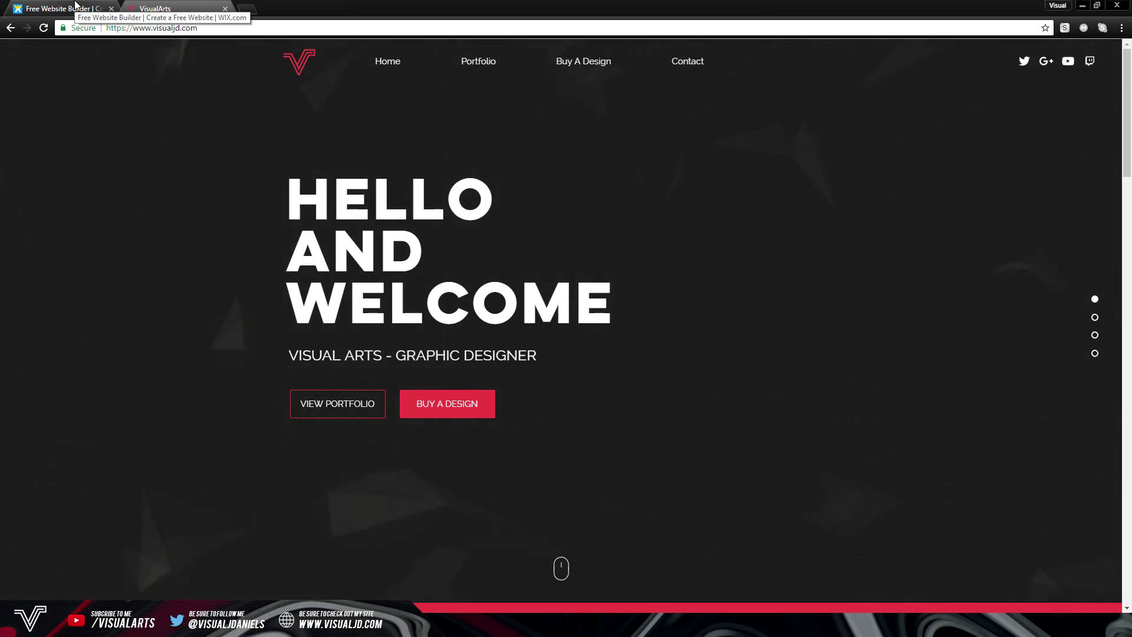
Scroll down and back up through the VisualArts site, then switch to the Wix homepage tab
scroll(317, 175, "down", 5)
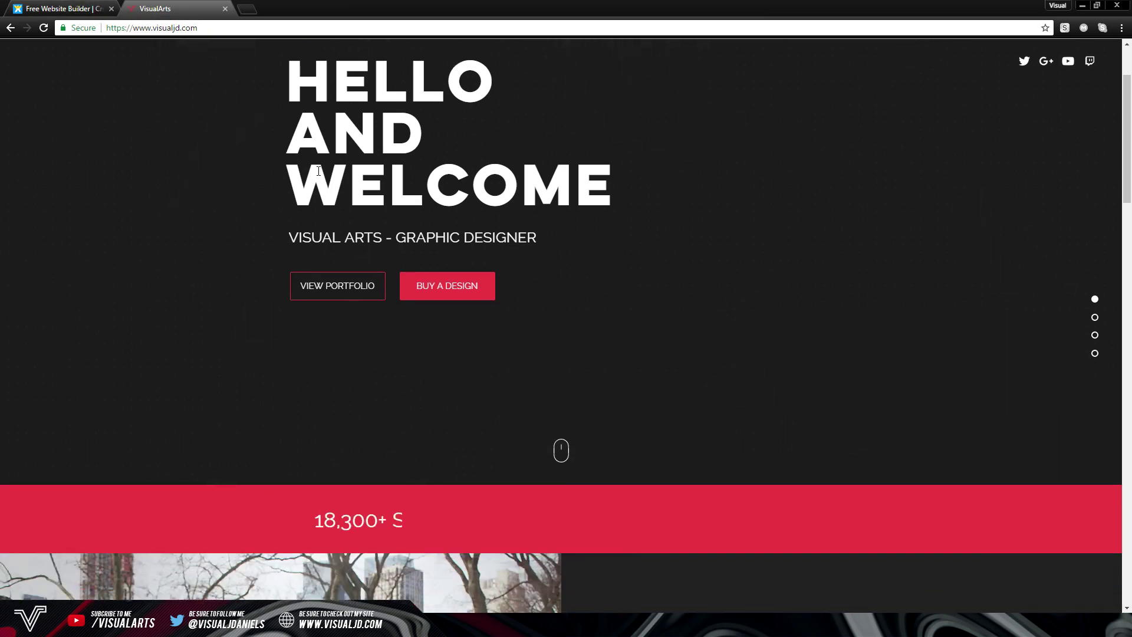
scroll(317, 175, "down", 8)
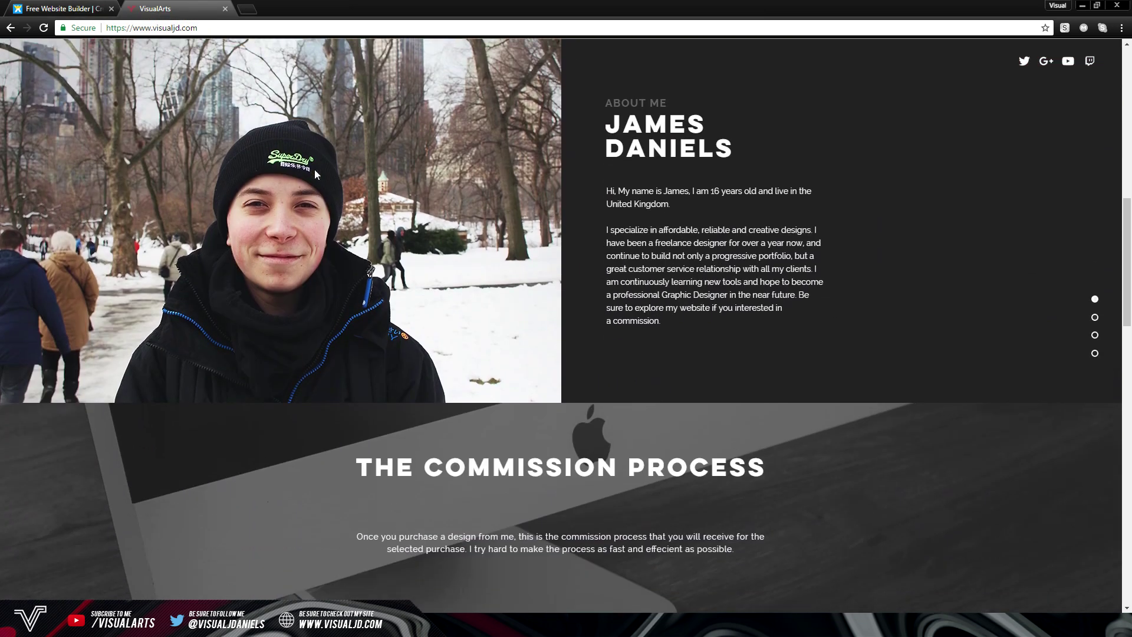
scroll(314, 171, "down", 9)
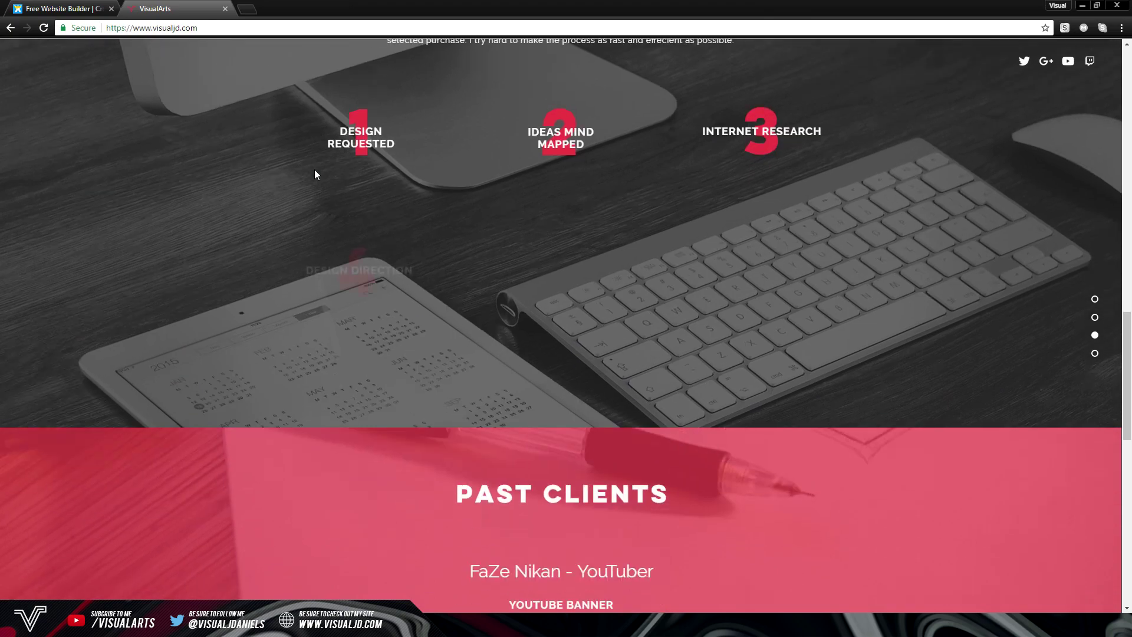
scroll(314, 172, "down", 9)
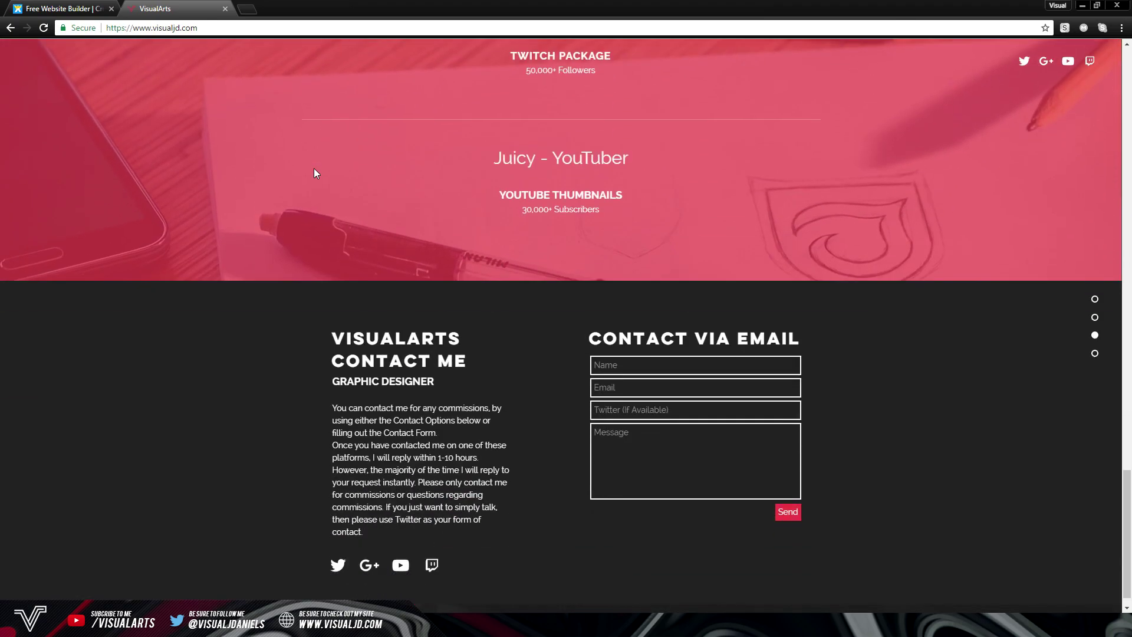
scroll(313, 168, "up", 20)
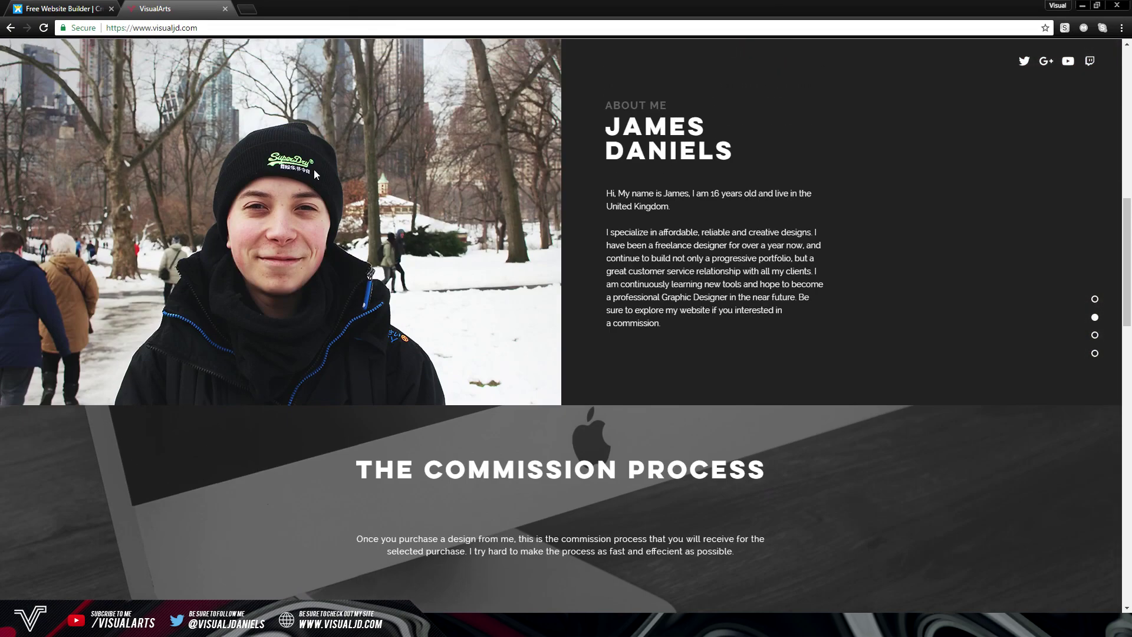
scroll(314, 171, "up", 3)
mouse_move(477, 65)
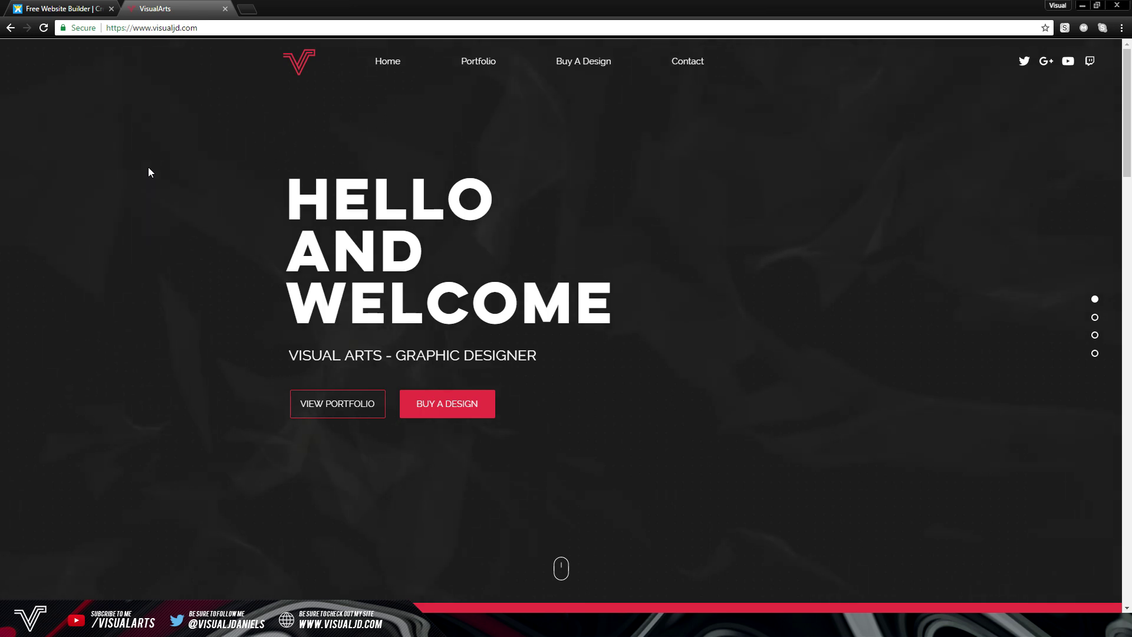
key("ctrl+shift+Tab")
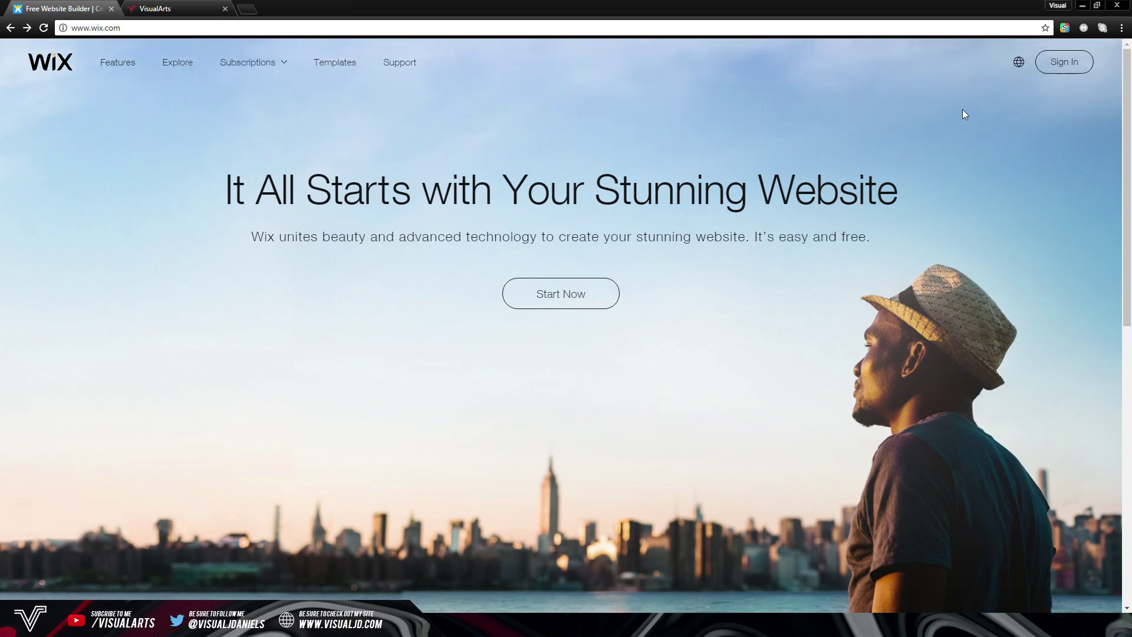
Sign in to the Wix account to reach the website-type chooser
left_click(1079, 59)
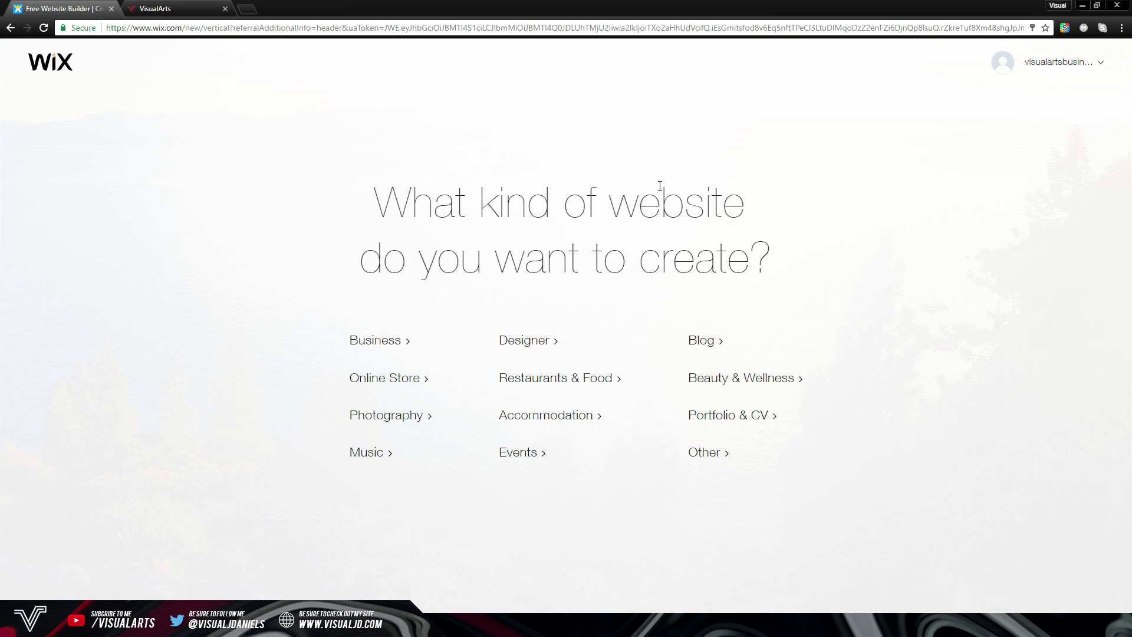
Choose Designer as the website category and build it with Wix ADI rather than the Editor
left_click(522, 342)
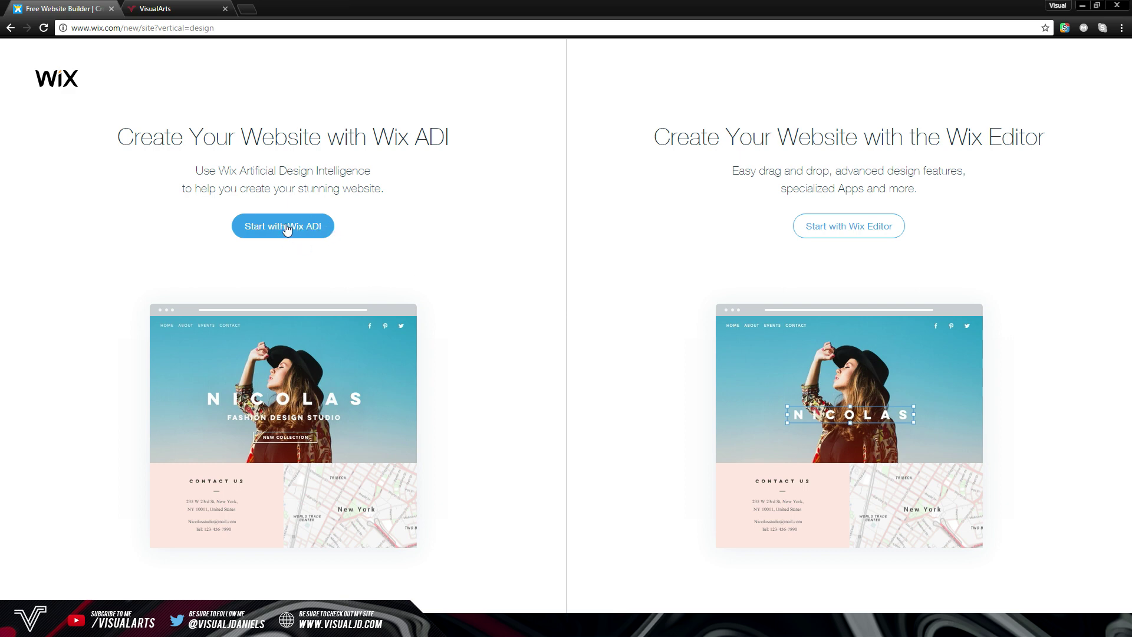
left_click(301, 237)
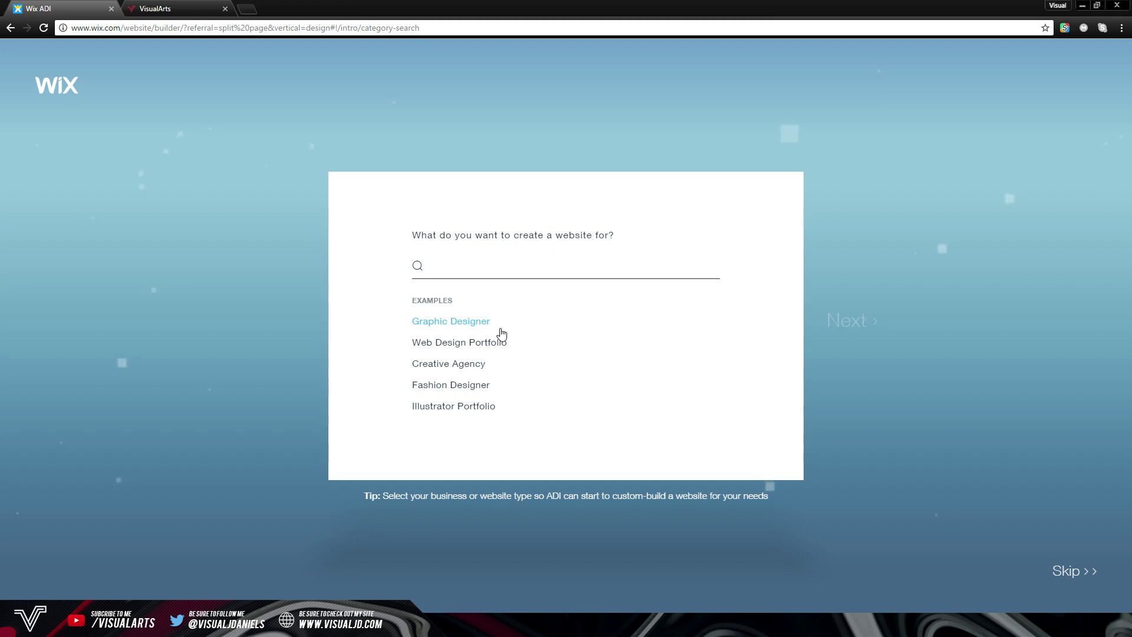
Set the site type to Graphic Designer Portfolio
left_click(487, 324)
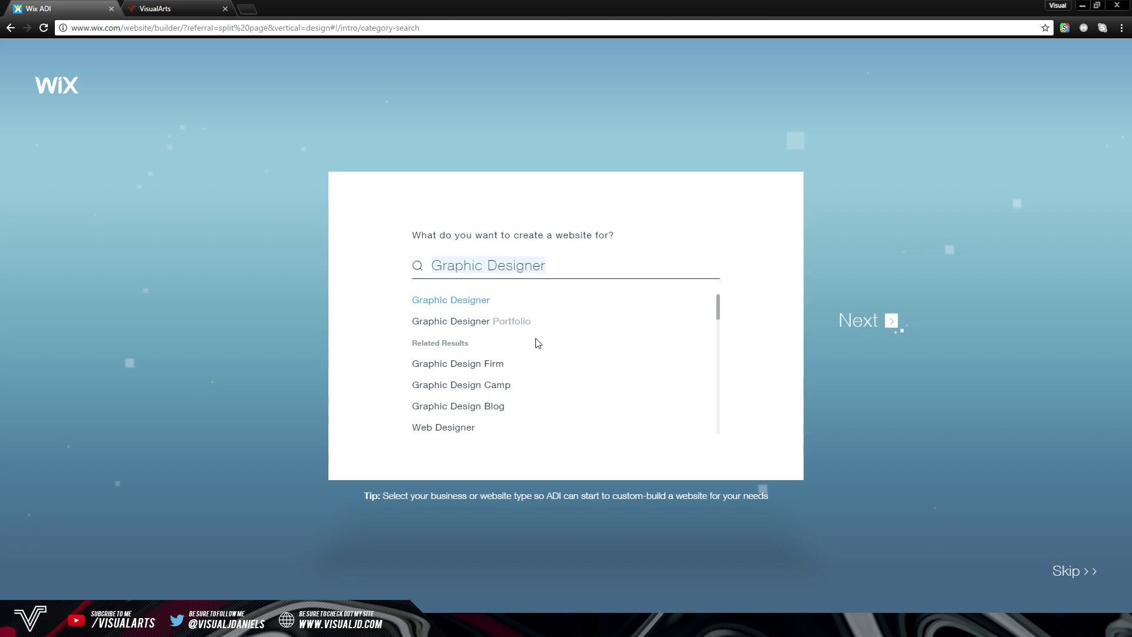
left_click(518, 321)
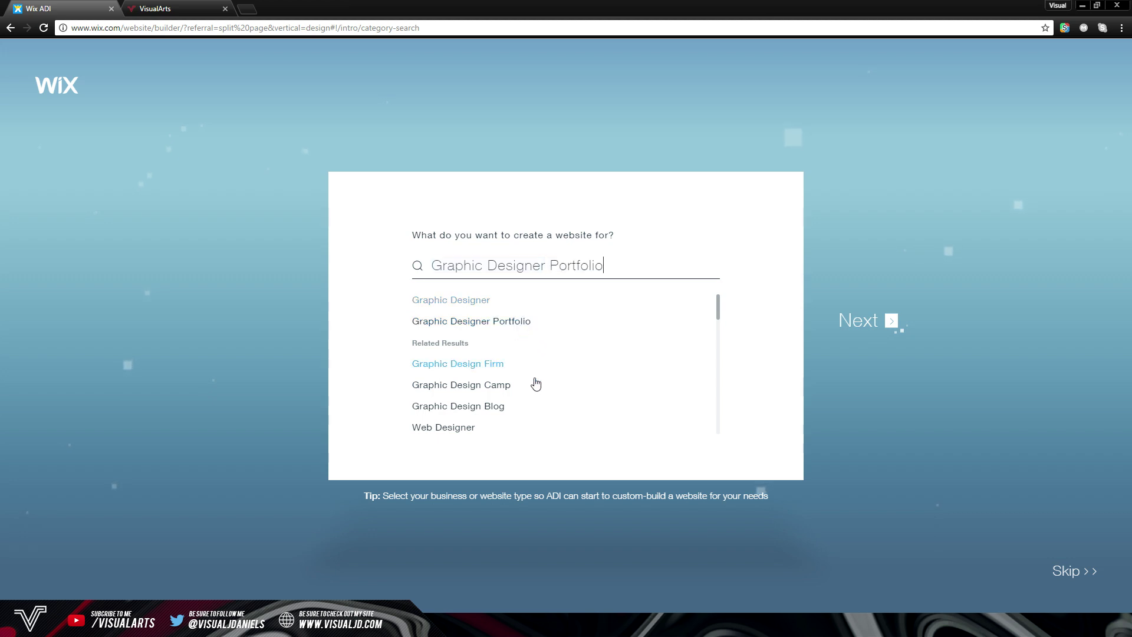
left_click(892, 331)
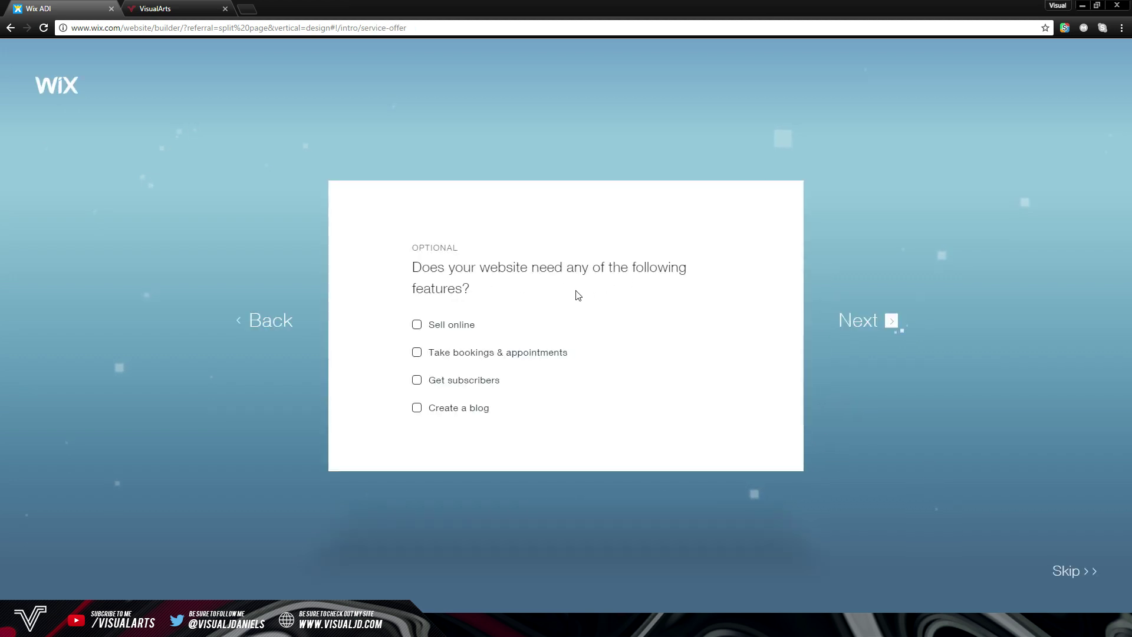
Add the Get subscribers and Take bookings & appointments features
left_click(459, 386)
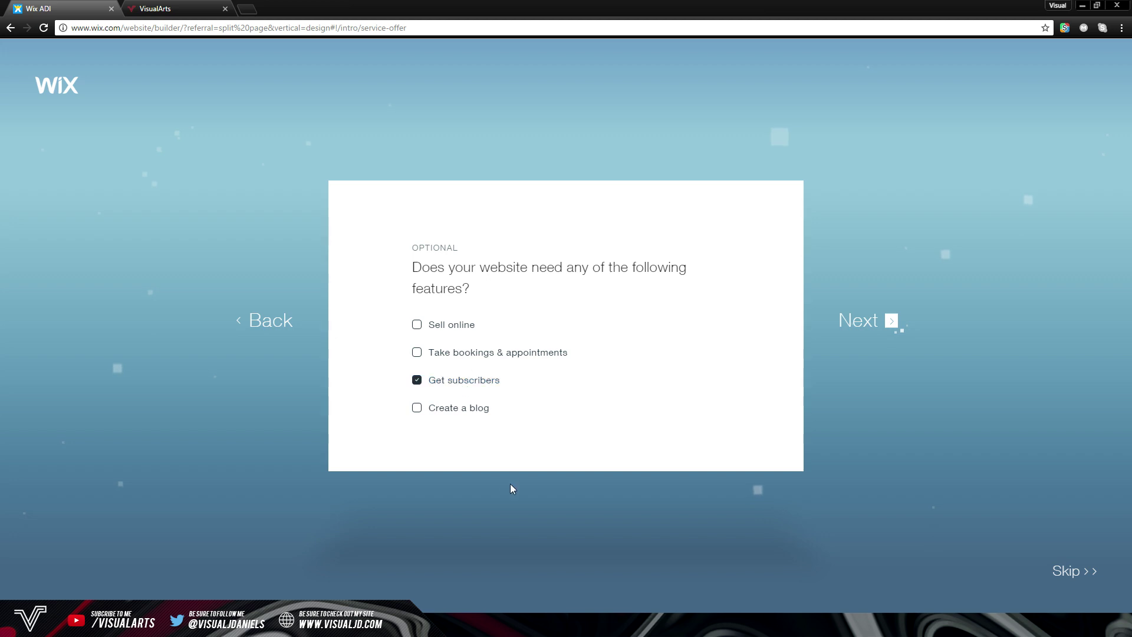
left_click(430, 354)
left_click(889, 327)
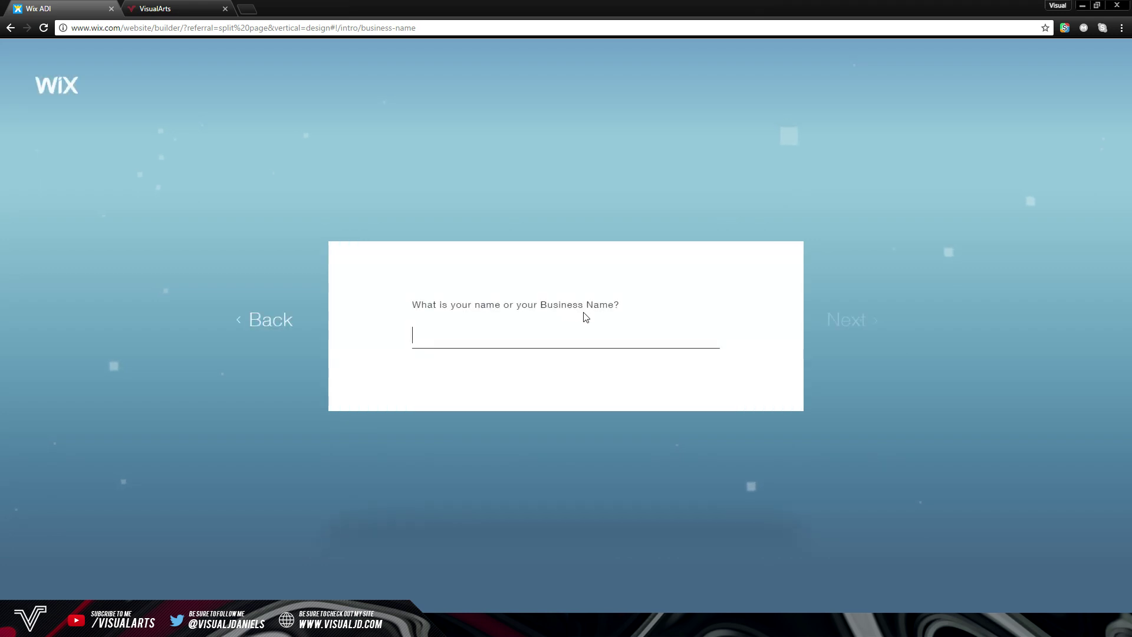
Enter VisualArts as the business name and skip the business location question
type("VisualArts")
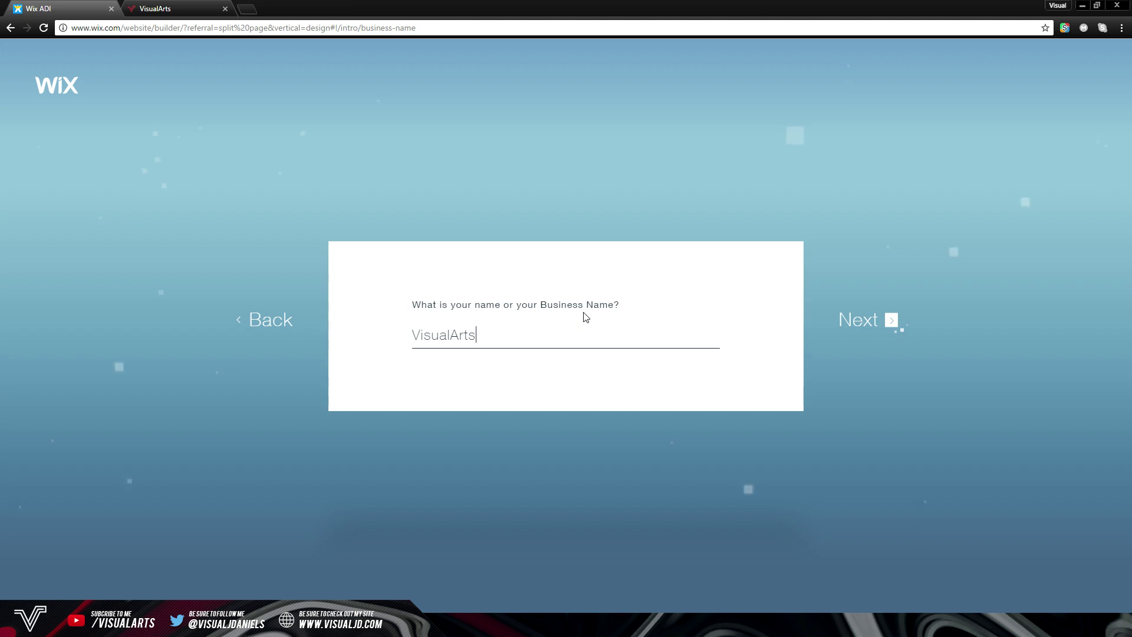
left_click(849, 319)
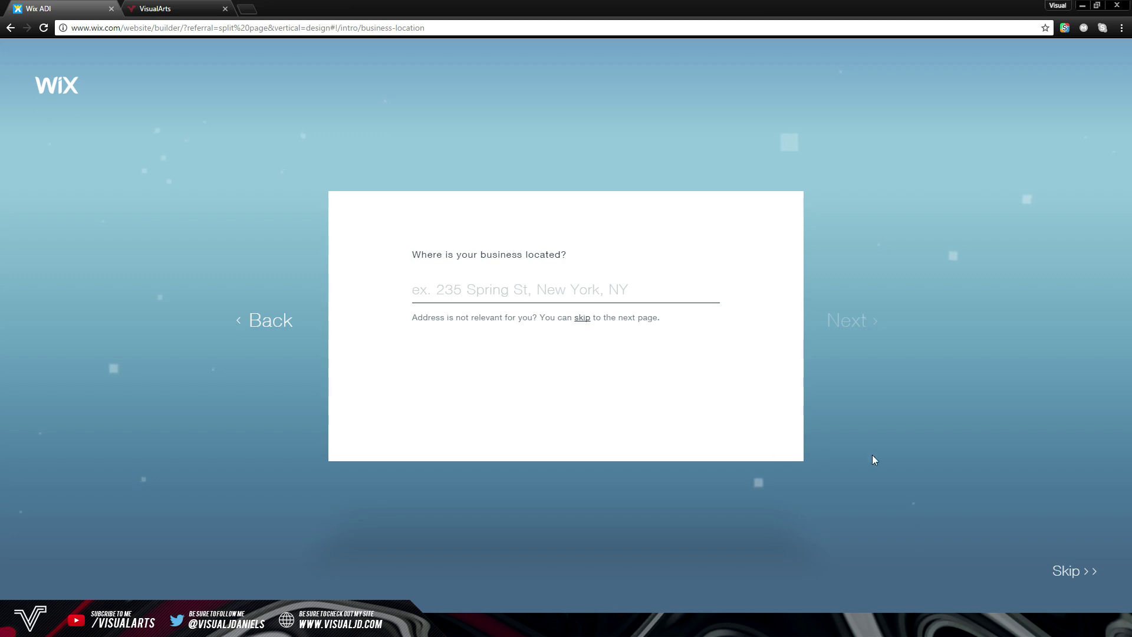
left_click(1066, 571)
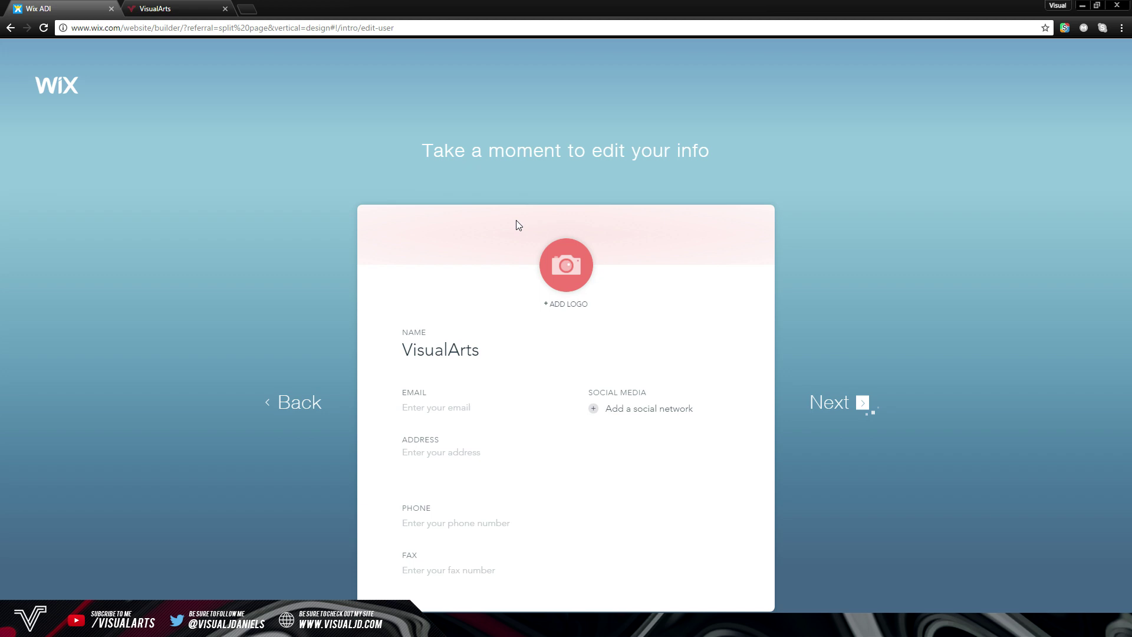
Upload Logo.png as the site logo and enter the business contact e-mail
left_click(579, 278)
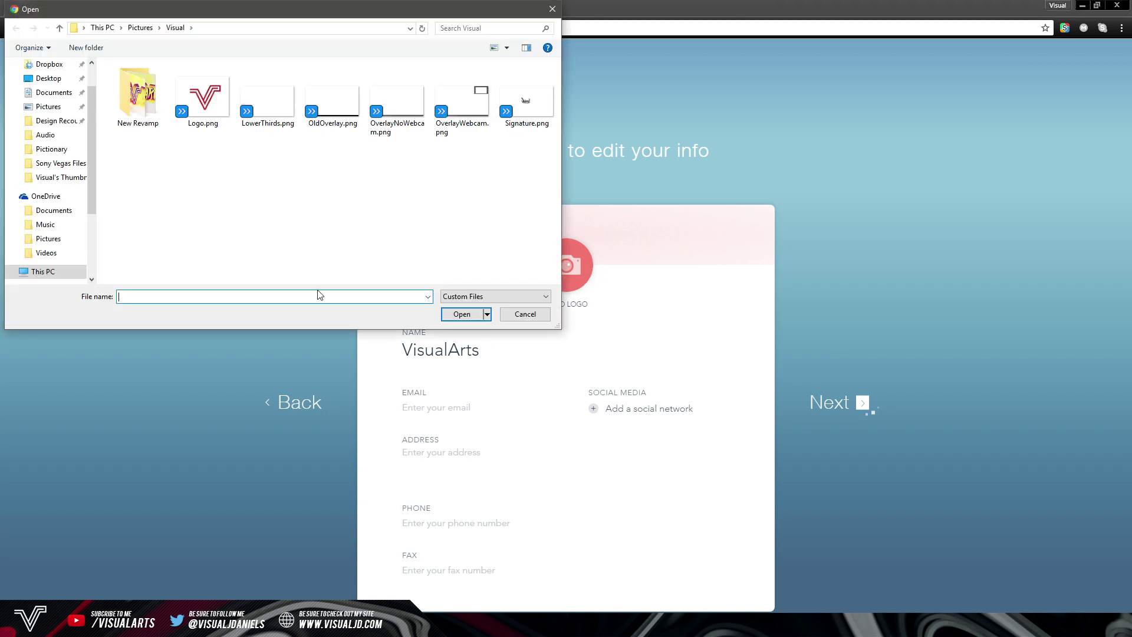
left_click(203, 99)
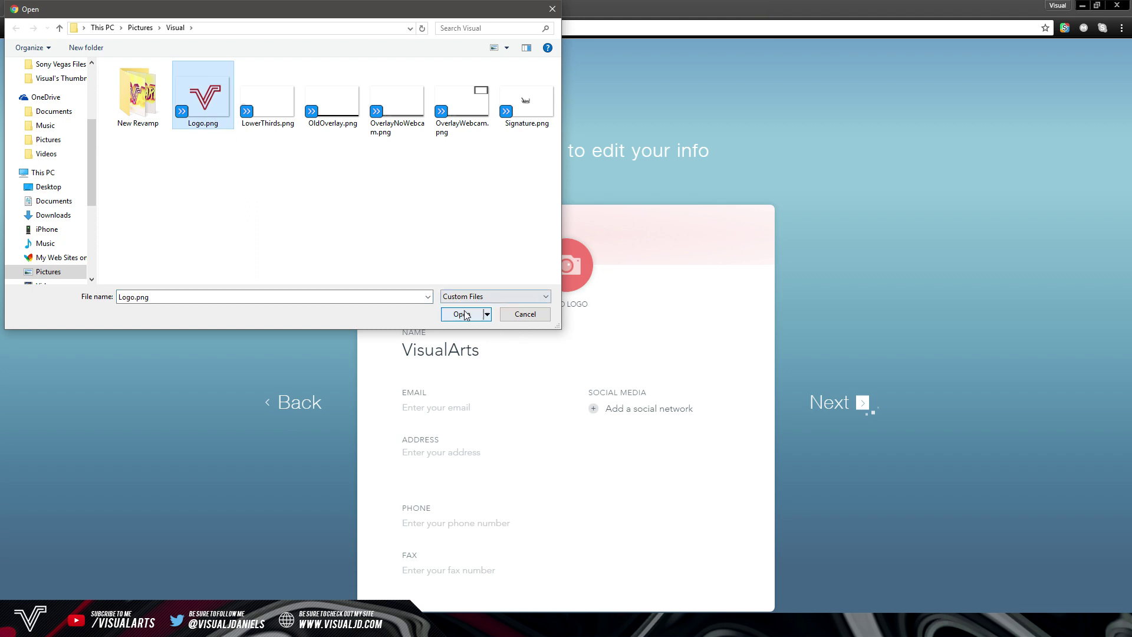
left_click(464, 315)
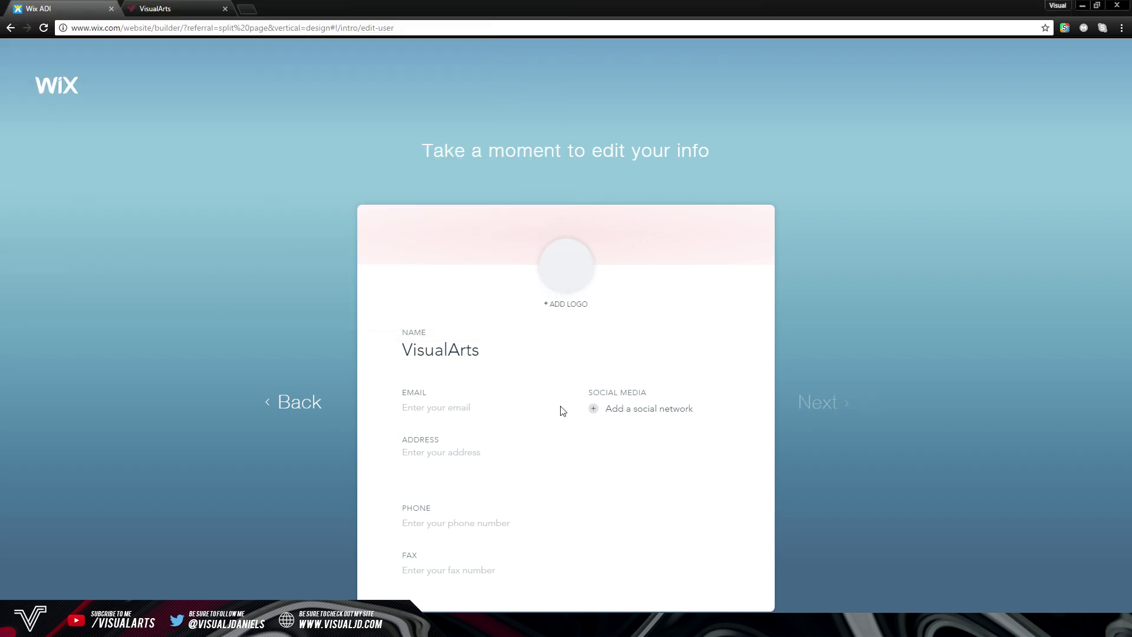
left_click(470, 407)
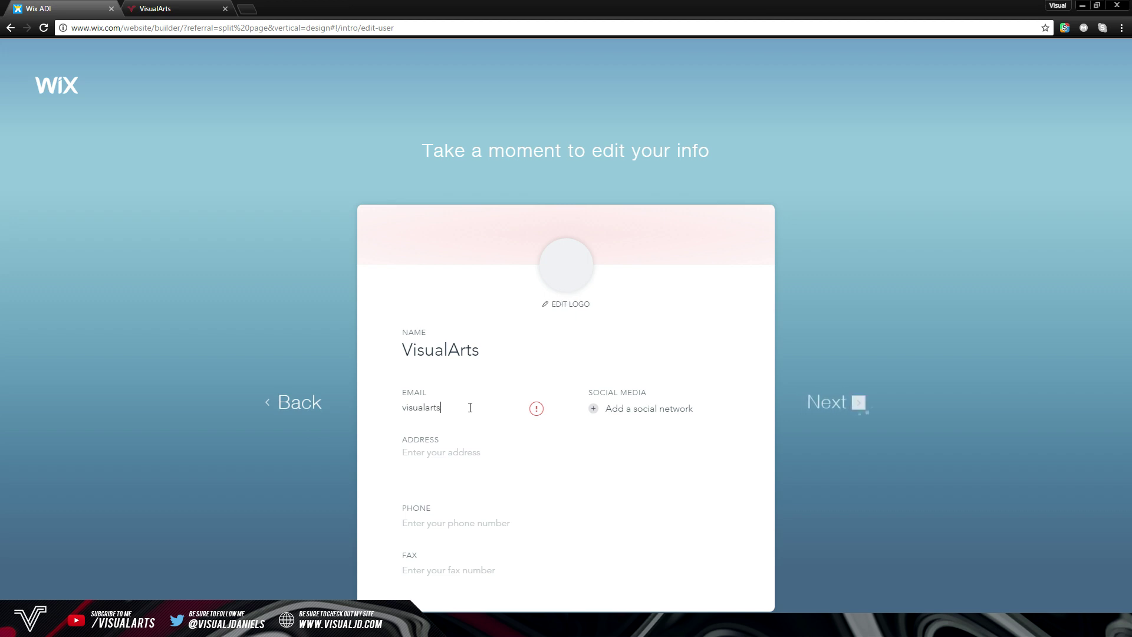
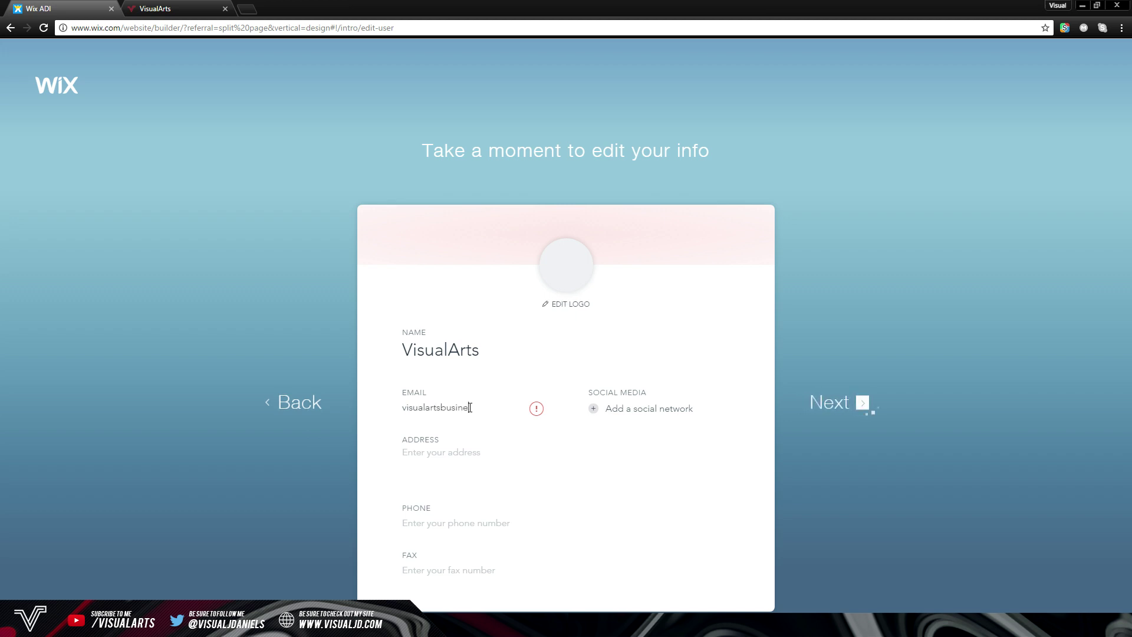
Add the YouTube and Twitter profile links and submit the info
left_click(618, 408)
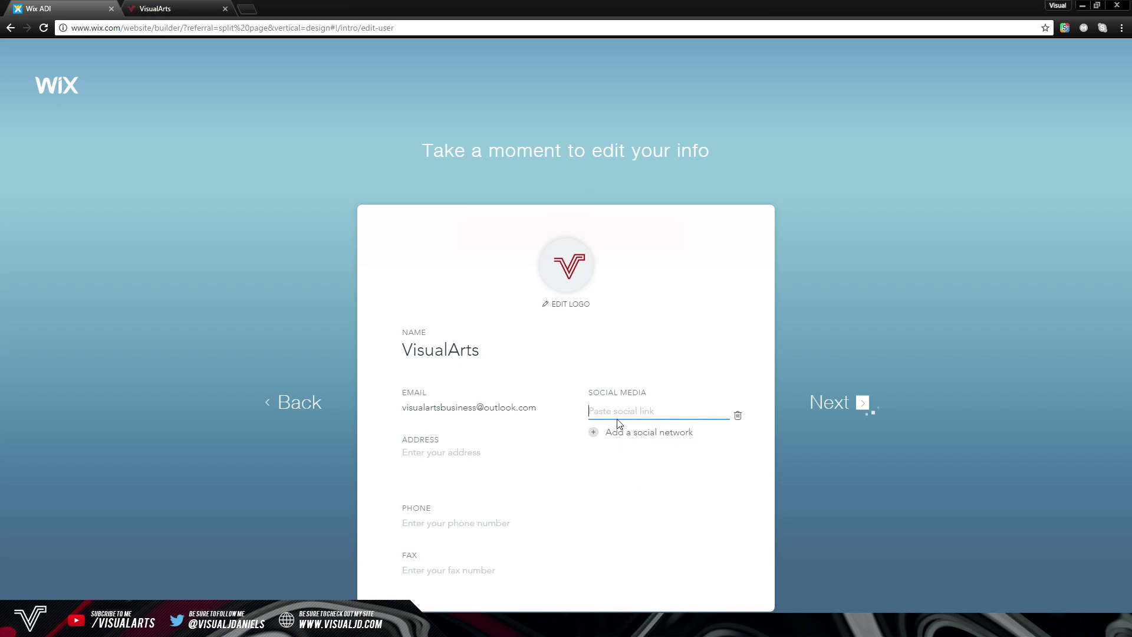
type("www.youtube.com/VisualJD")
left_click(634, 431)
type("www.tw")
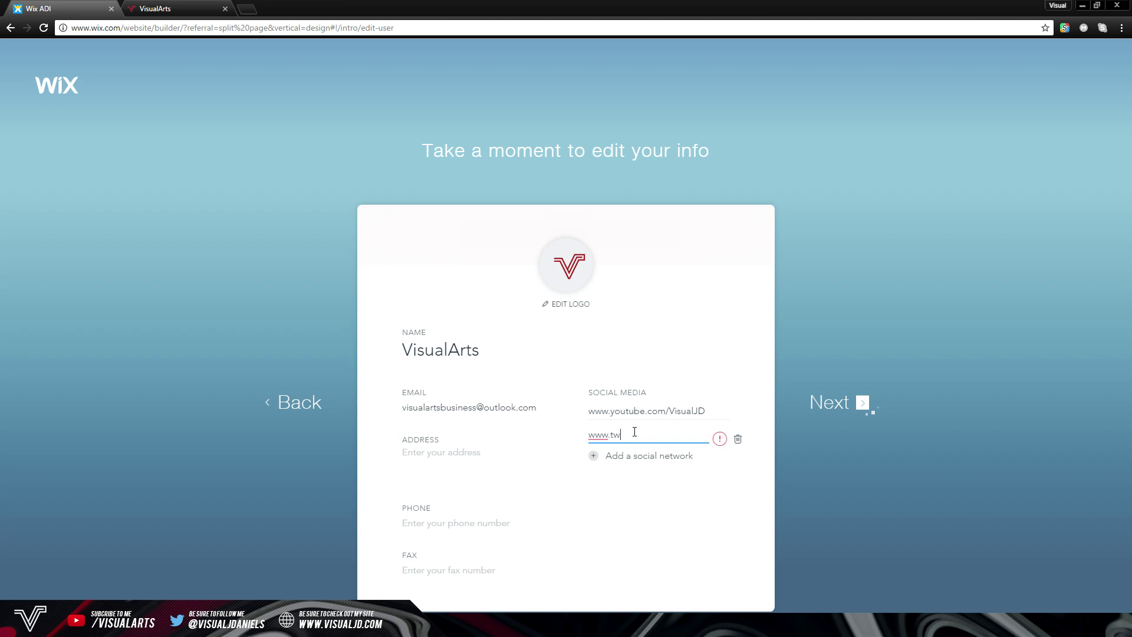
type("itter.com/VisualJDaniels")
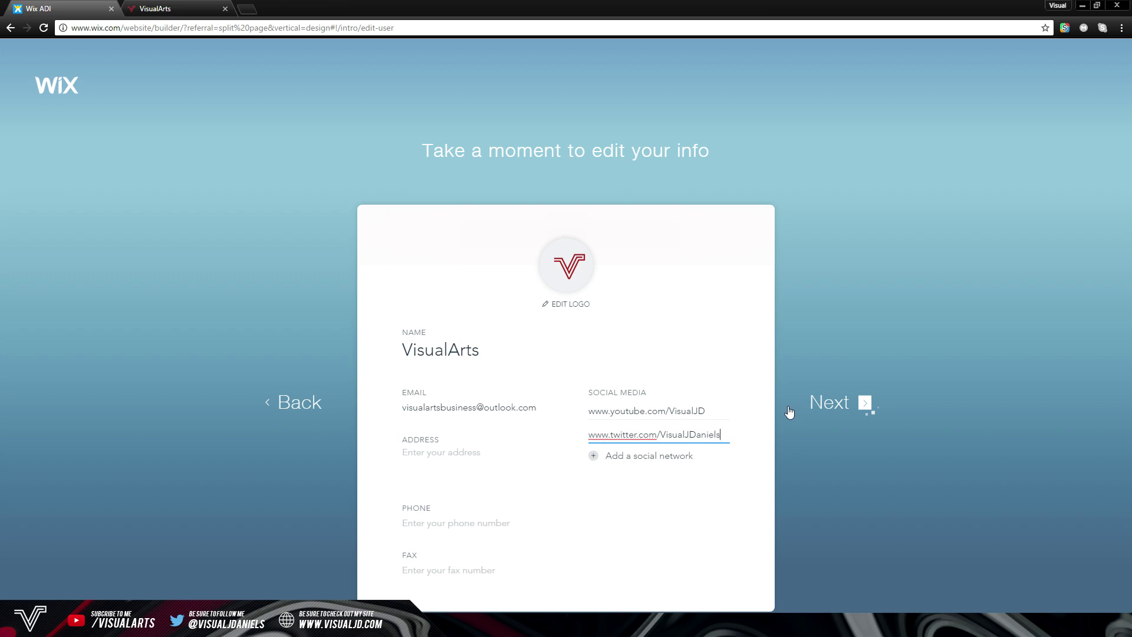
left_click(852, 405)
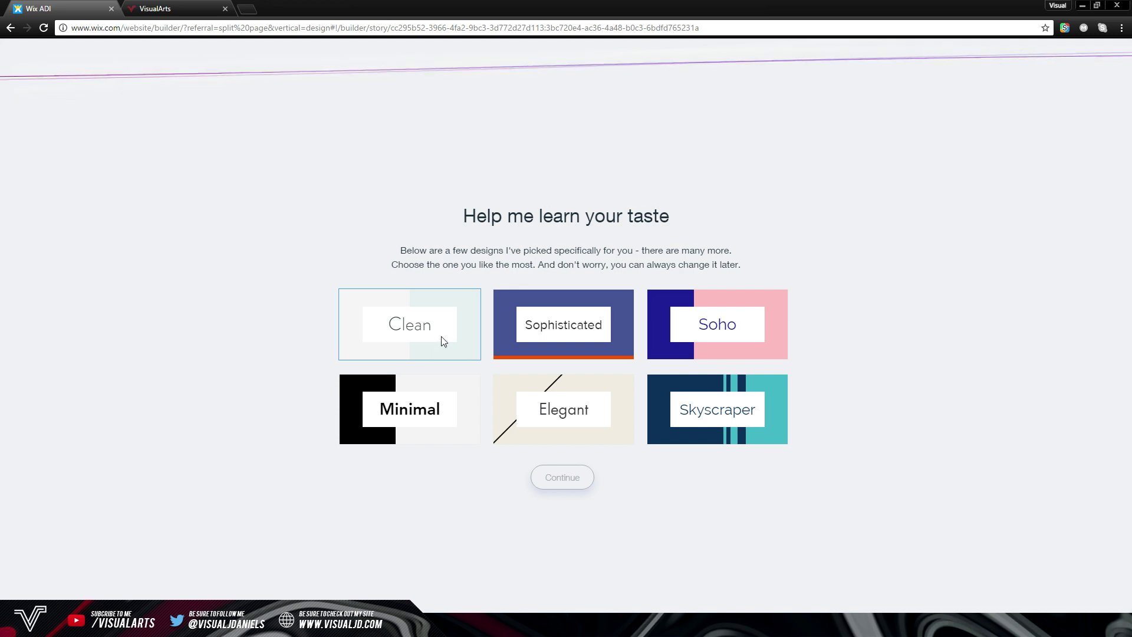
Choose the Minimal design style and create the VisualArts homepage
left_click(443, 401)
left_click(563, 478)
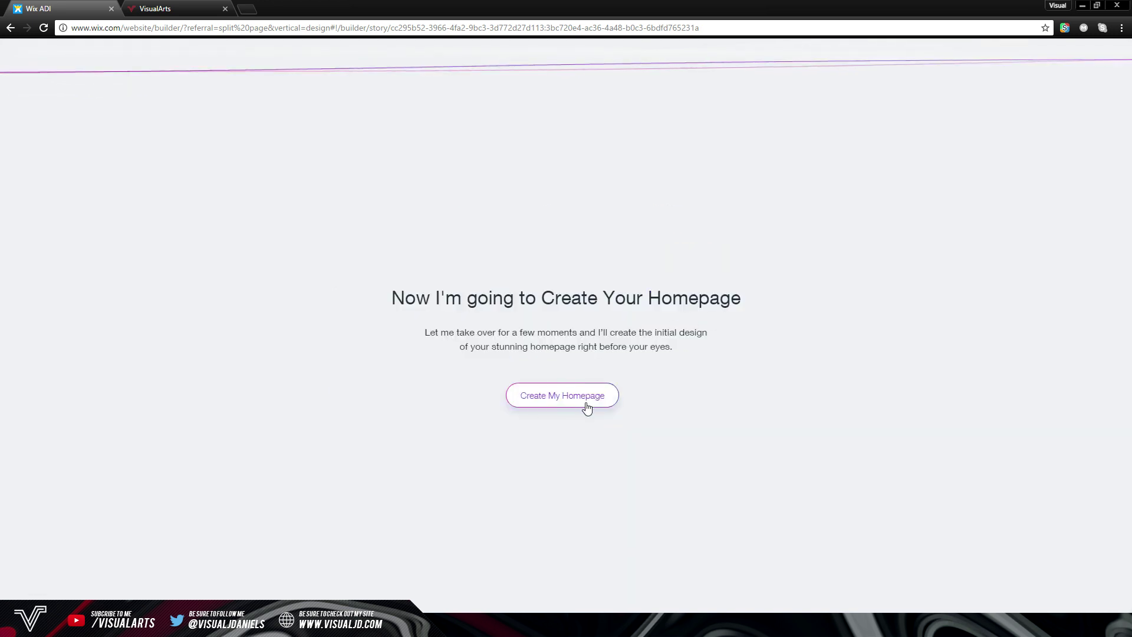
left_click(581, 399)
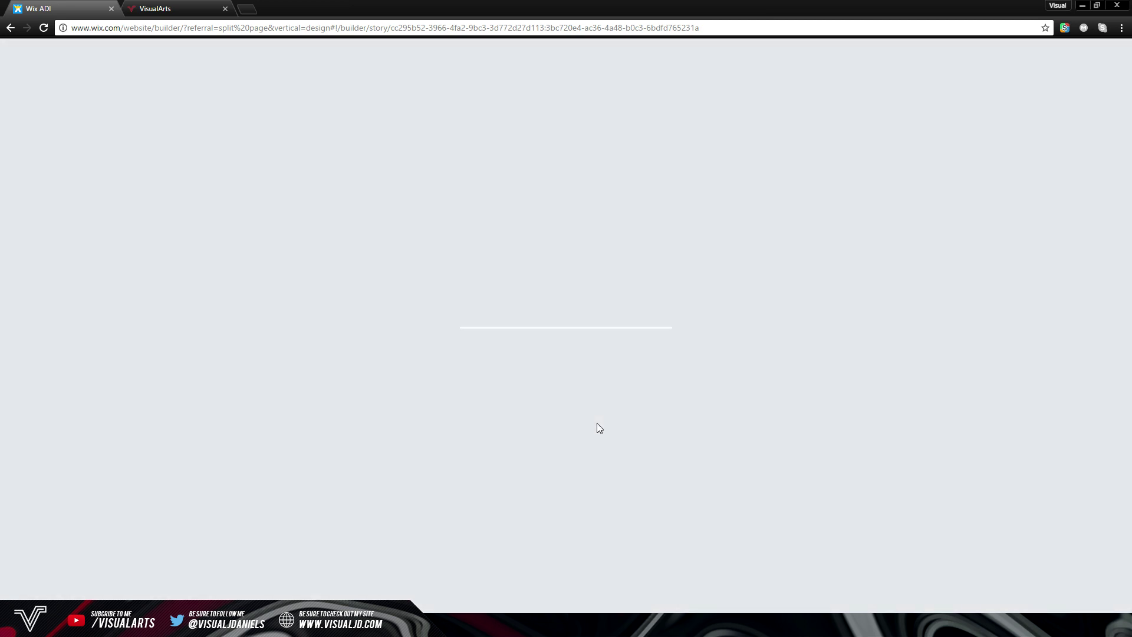
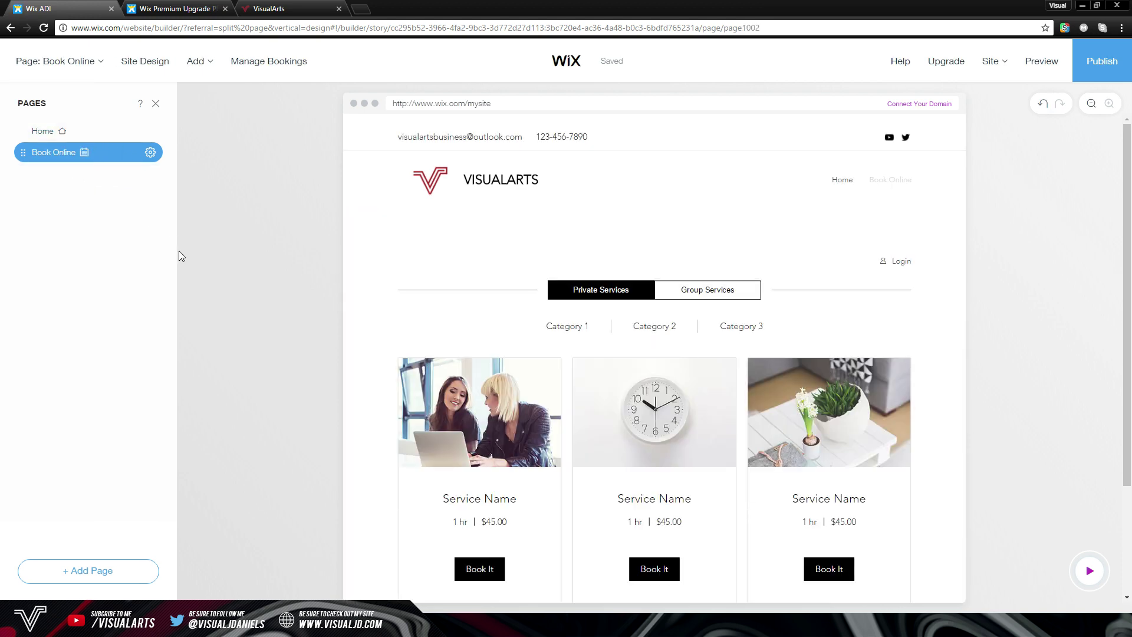
Apply the dark-red Cadenza design to the VisualArts site and dismiss the auto-save notice
left_click(145, 61)
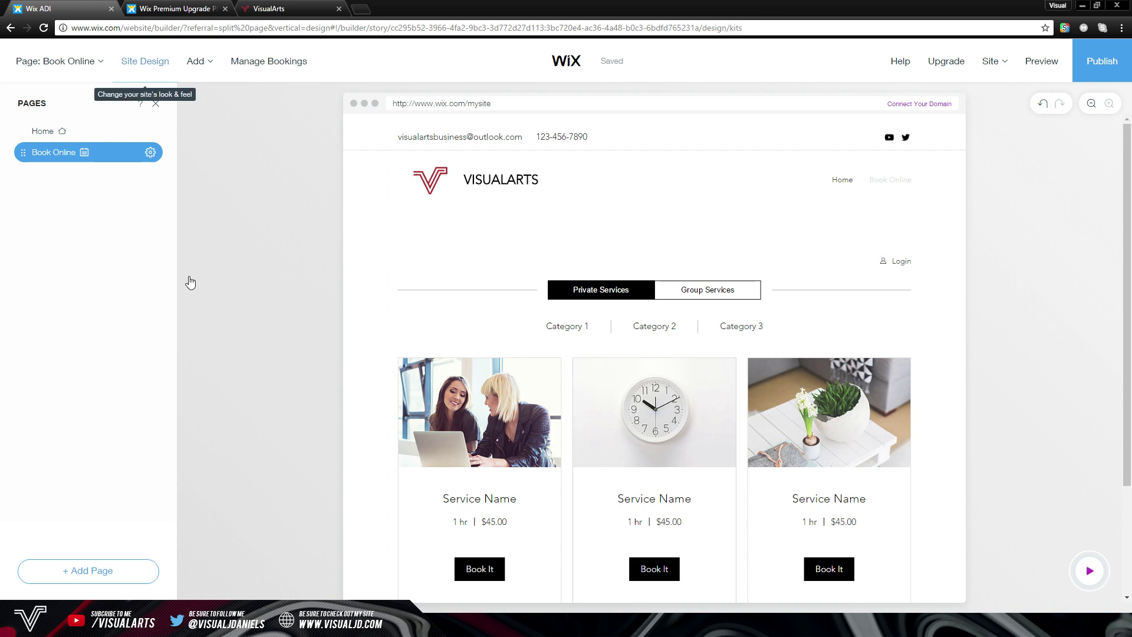
scroll(144, 311, "down", 10)
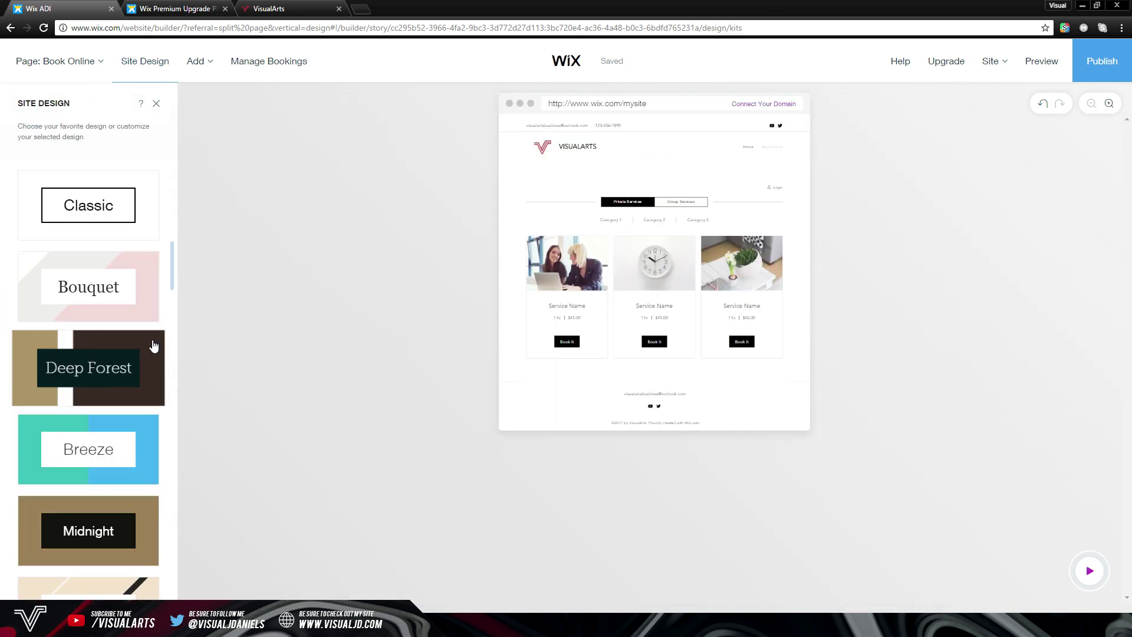
scroll(151, 348, "down", 13)
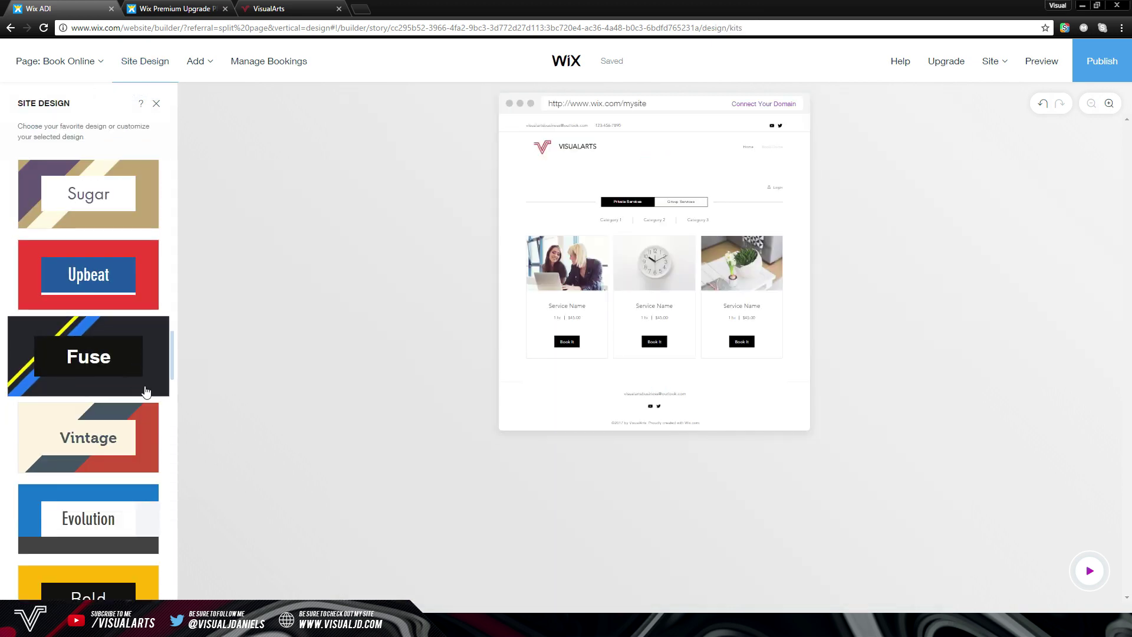
scroll(141, 377, "down", 8)
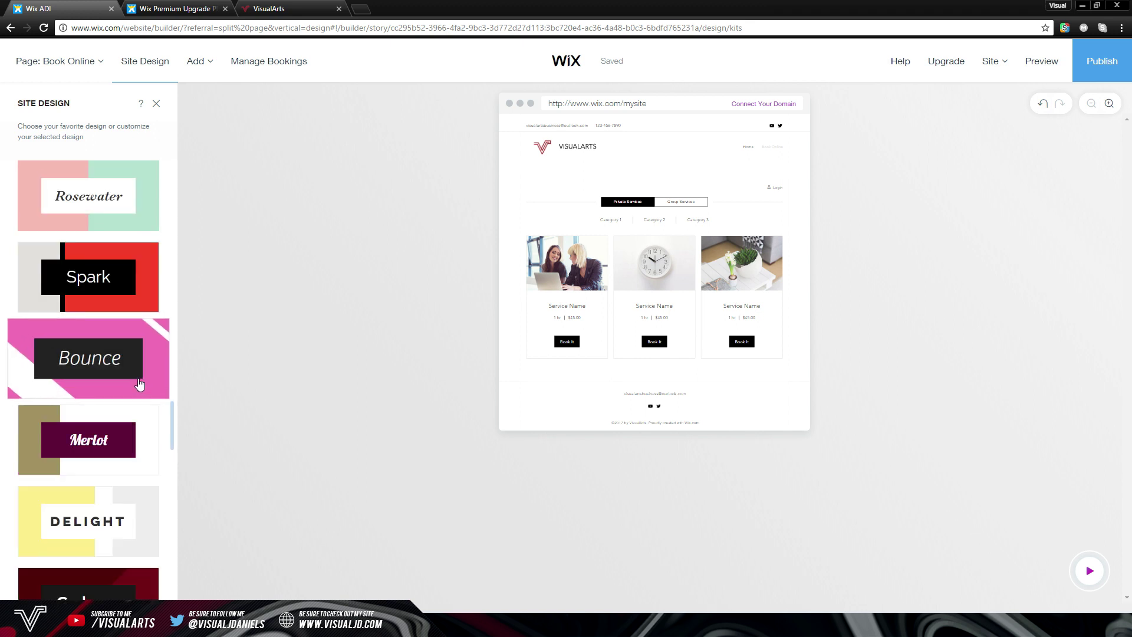
left_click(114, 282)
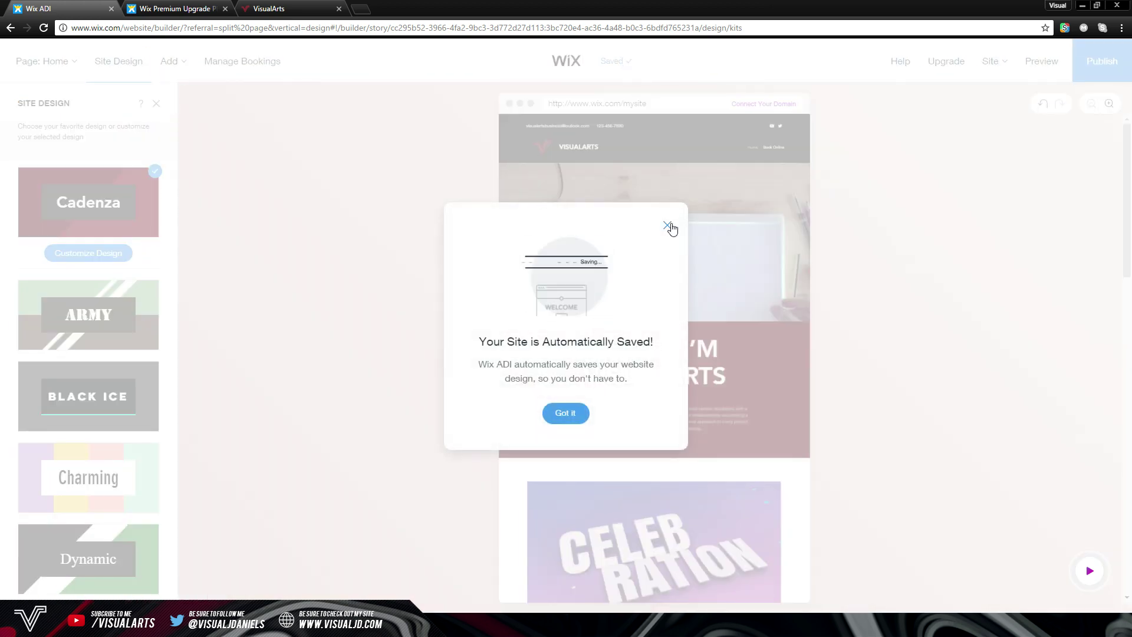
left_click(667, 225)
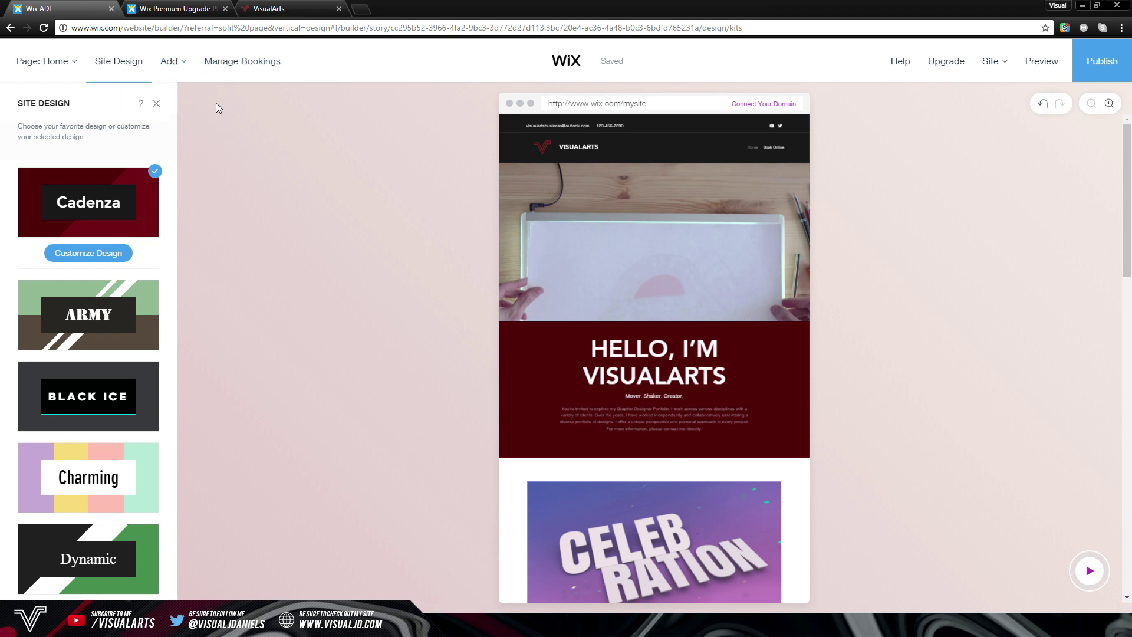
left_click(244, 69)
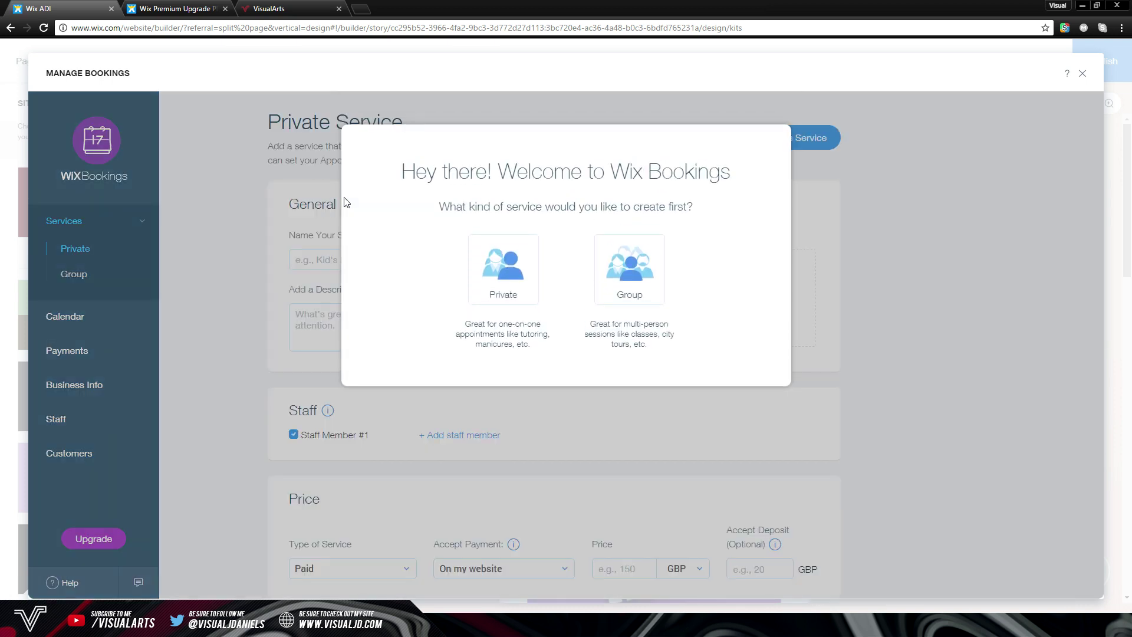
Dismiss the Wix Bookings welcome prompt offering Private or Group service types
left_click(883, 205)
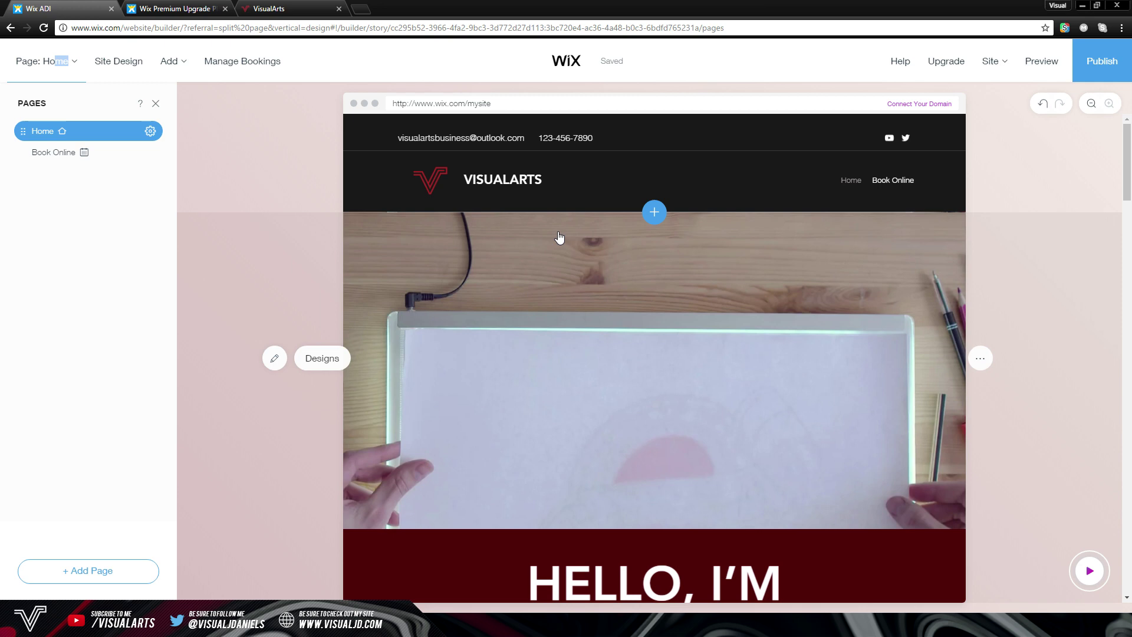
mouse_move(942, 62)
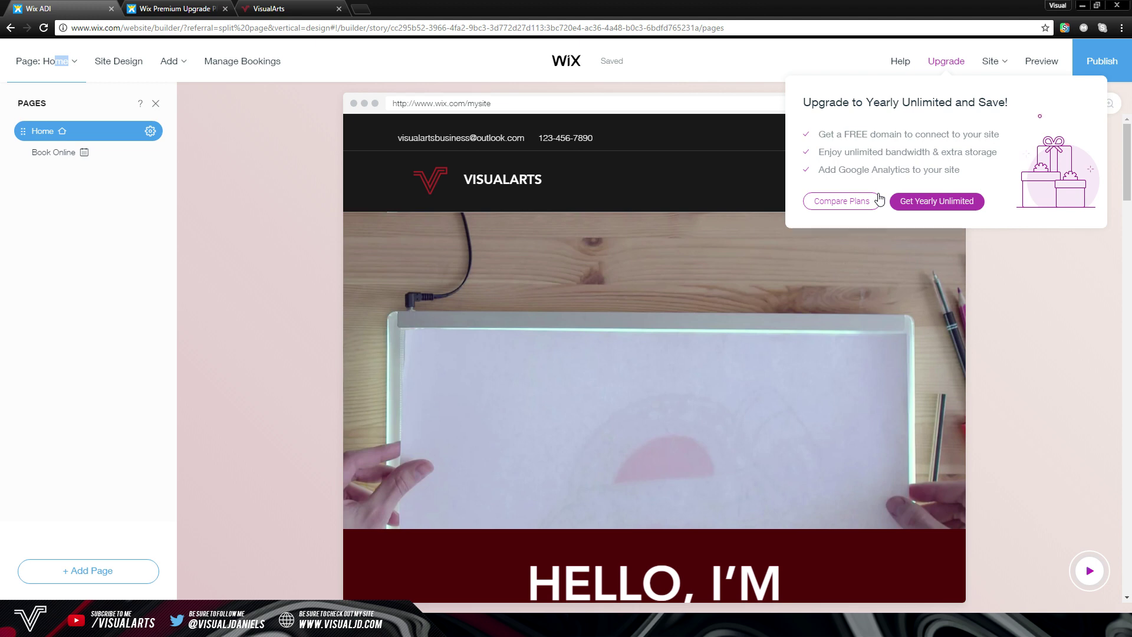
mouse_move(1007, 73)
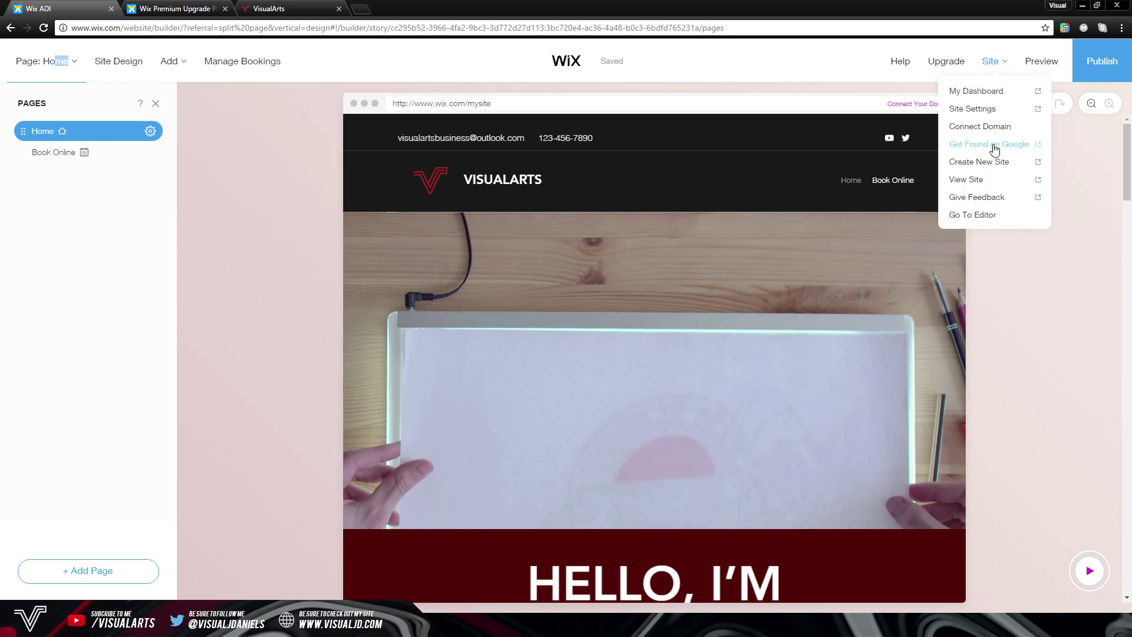
left_click(1030, 78)
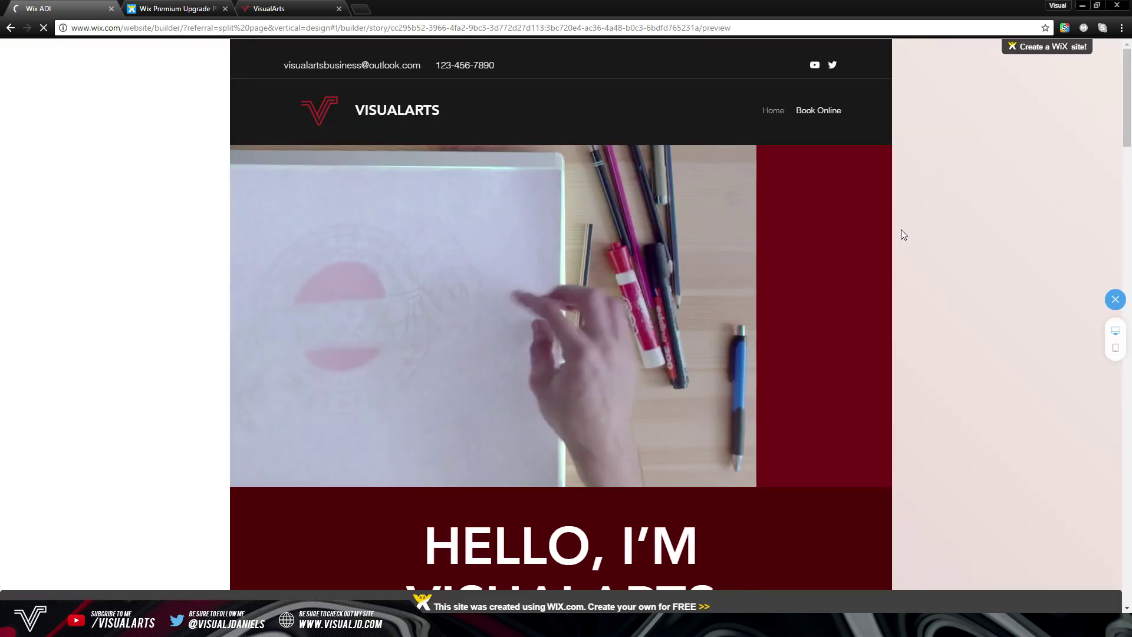
scroll(766, 251, "down", 15)
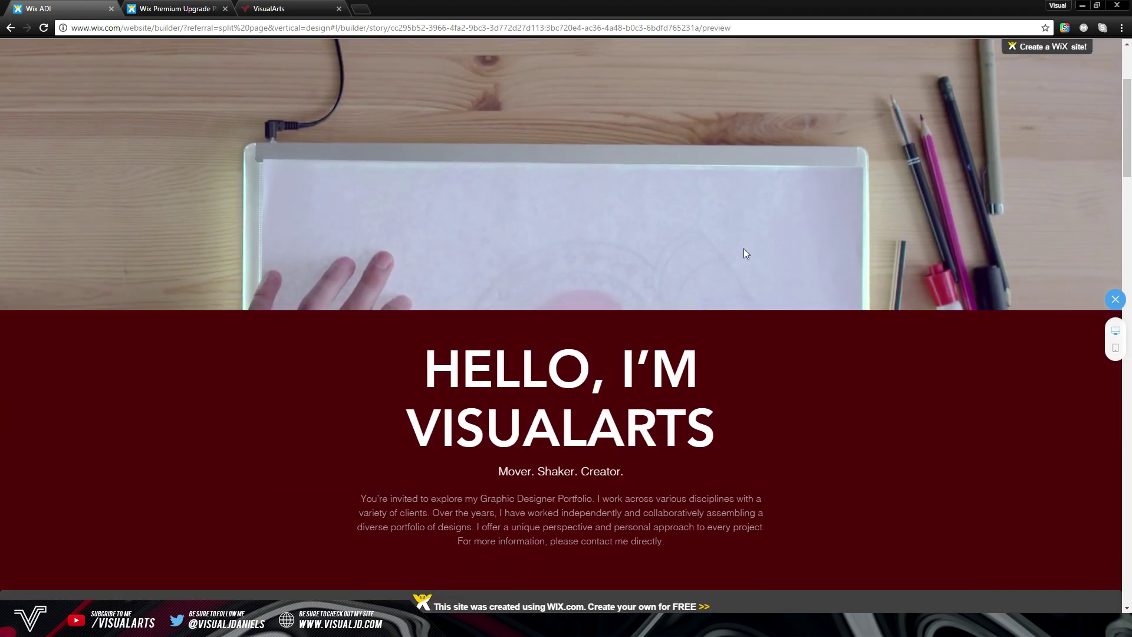
scroll(741, 259, "down", 8)
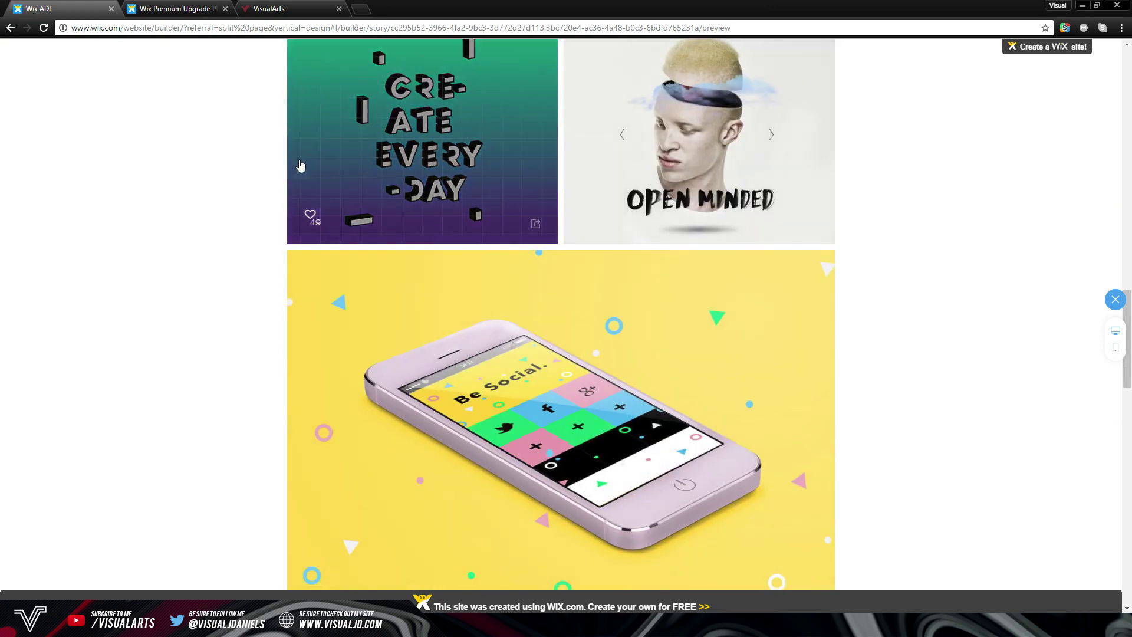
left_click(1115, 299)
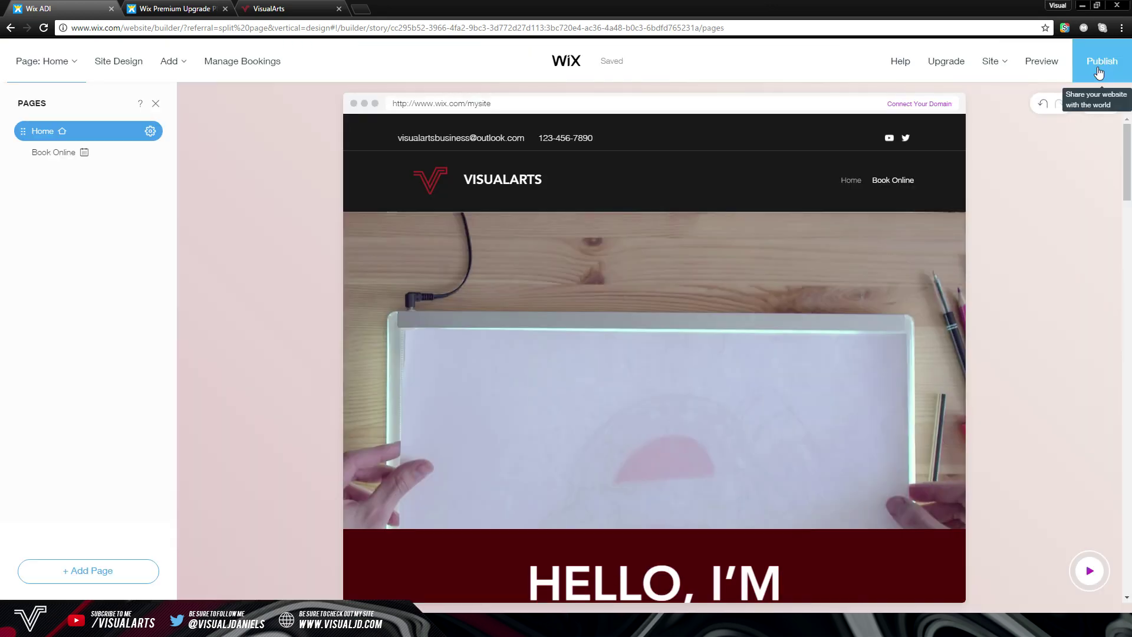
scroll(612, 230, "down", 8)
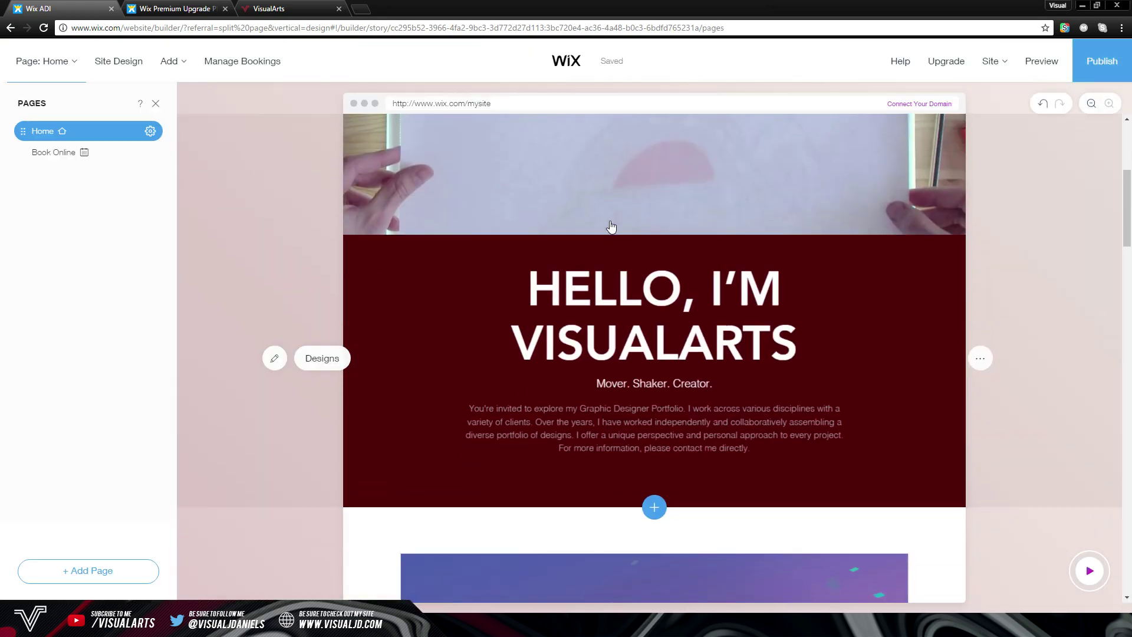
scroll(612, 227, "down", 5)
scroll(490, 188, "up", 14)
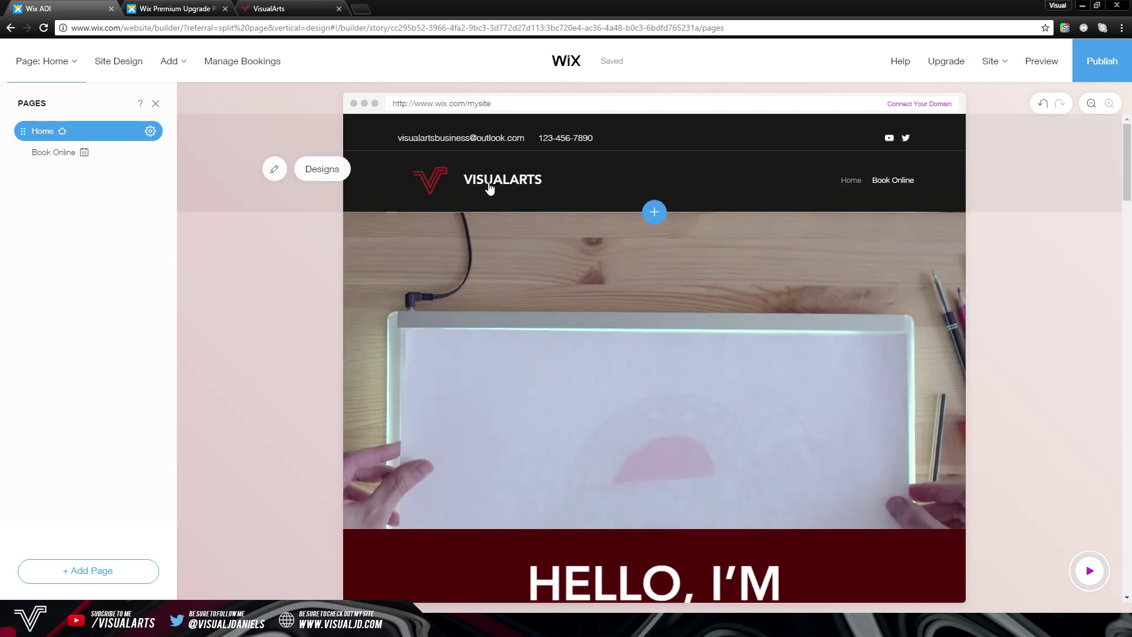
scroll(512, 200, "down", 7)
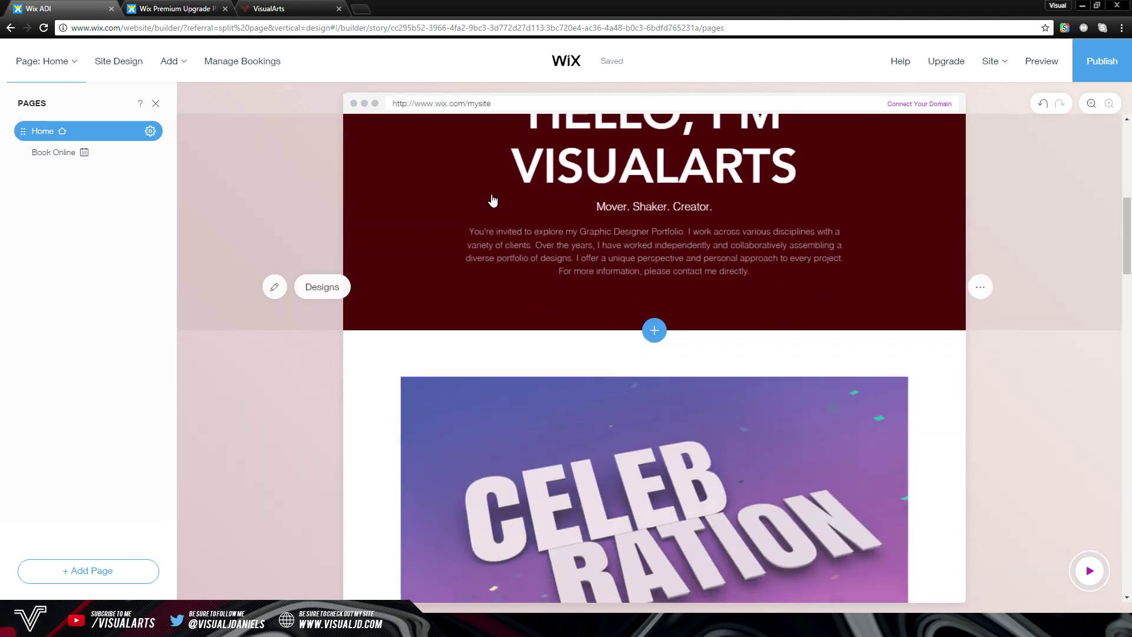
scroll(489, 201, "up", 7)
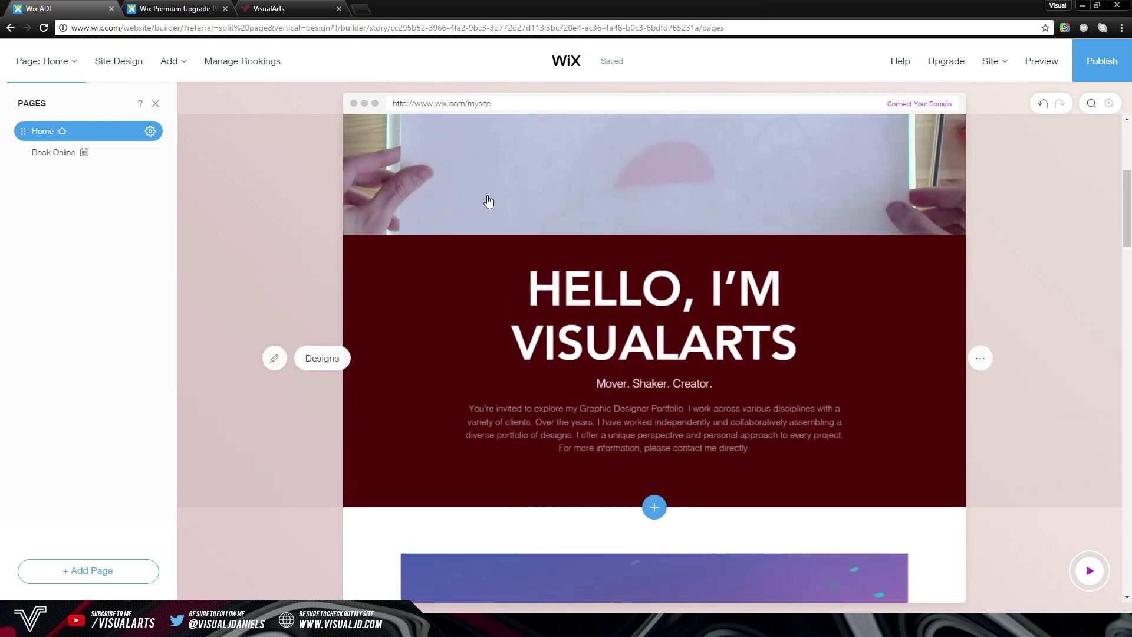
scroll(489, 199, "down", 7)
scroll(489, 199, "down", 4)
scroll(488, 199, "up", 8)
Replace the welcome description with a personal freelance-designer introduction ending '...passion for design.'
left_click(395, 154)
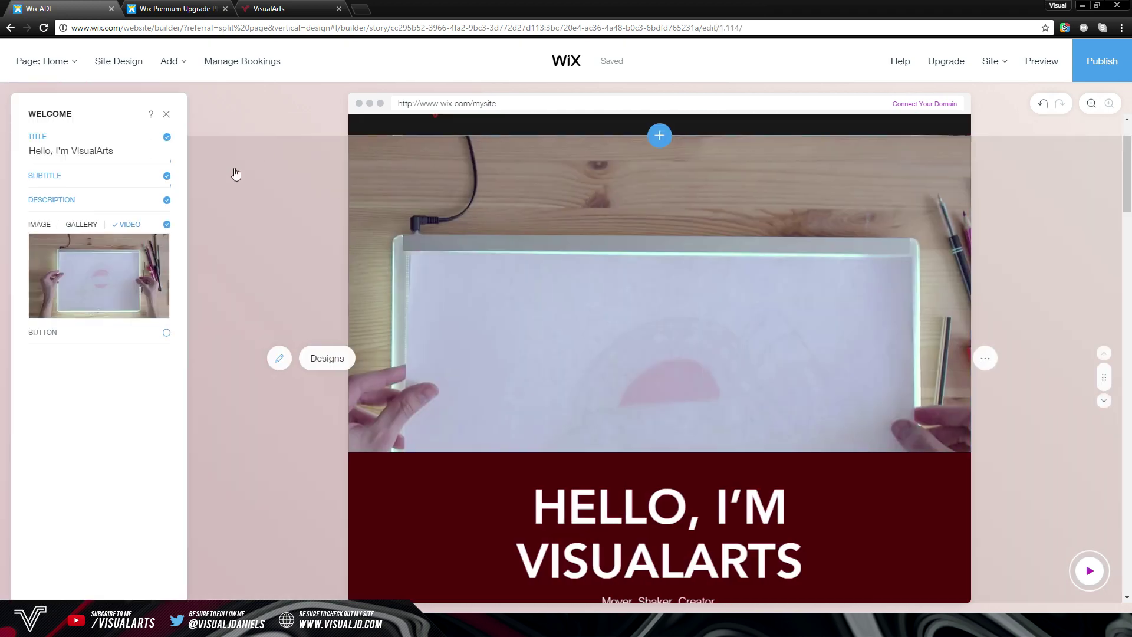
scroll(424, 197, "up", 1)
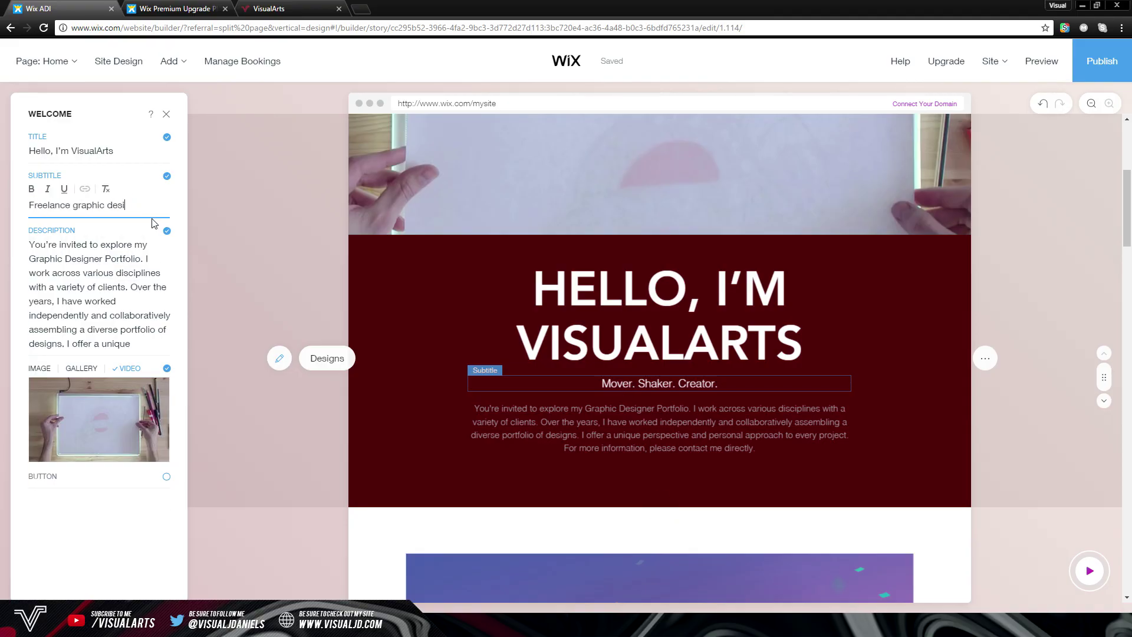
type("Hello and welcome to my website! My name is James and i'm a 16 year old freelance Graphic Designer. I was born in the United Kingdom and since a young age I have had a passion for design.")
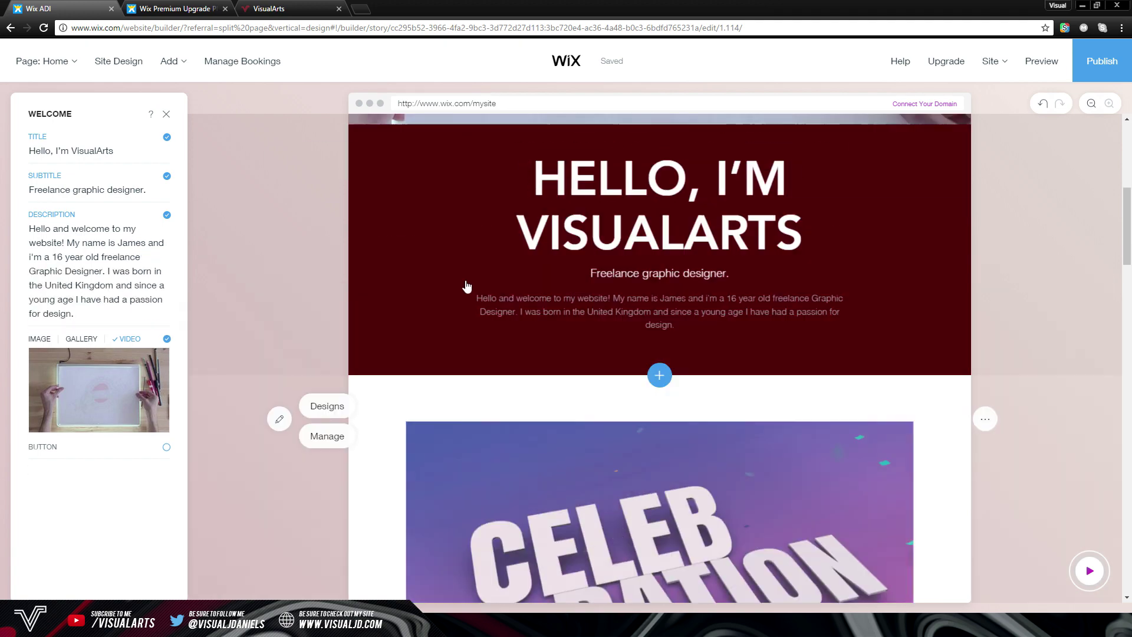
scroll(549, 165, "up", 5)
left_click(549, 165)
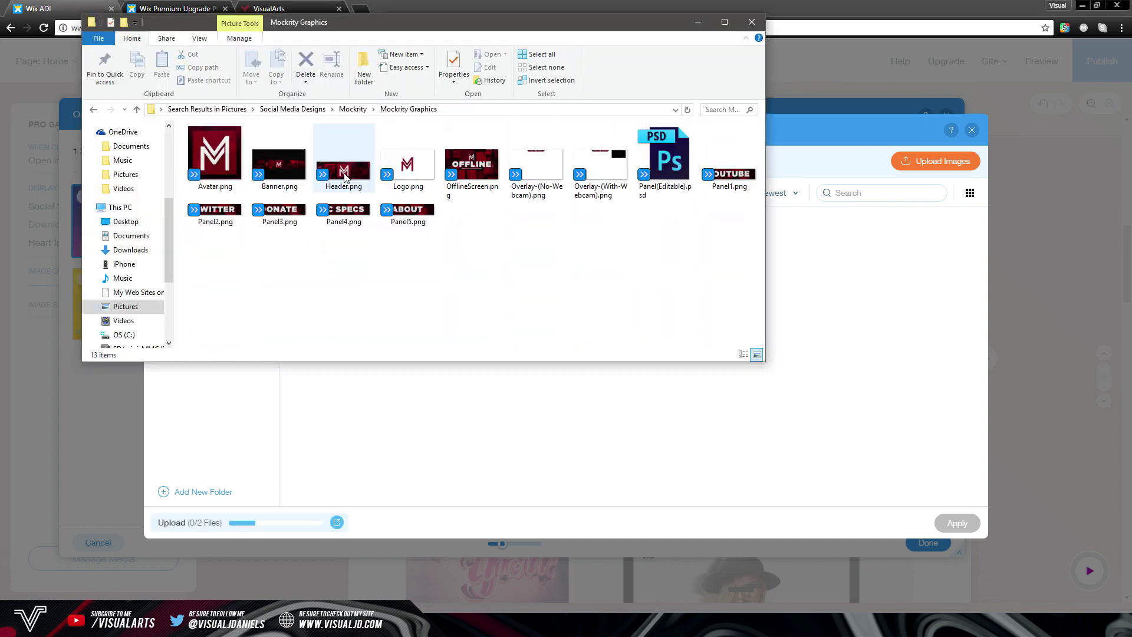
Upload banner PNGs, including NVL.png from the NVL folder, into the gallery's media library
left_click_drag(215, 165, 525, 442)
double_click(467, 232)
left_click_drag(655, 311, 668, 457)
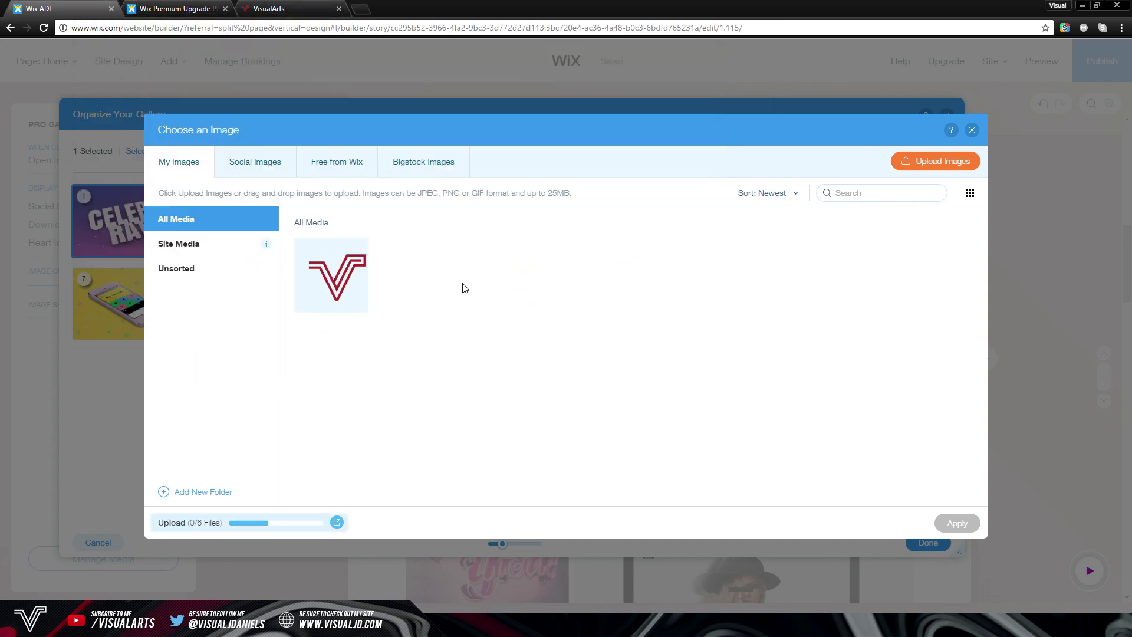
left_click(668, 457)
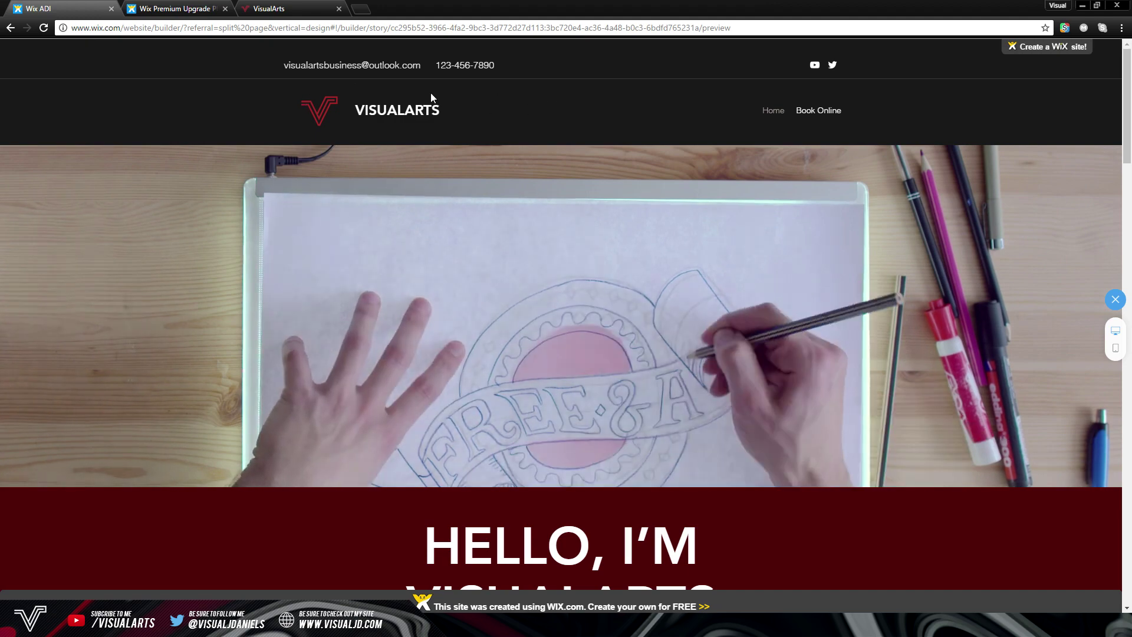
scroll(602, 177, "down", 1)
scroll(670, 189, "up", 1)
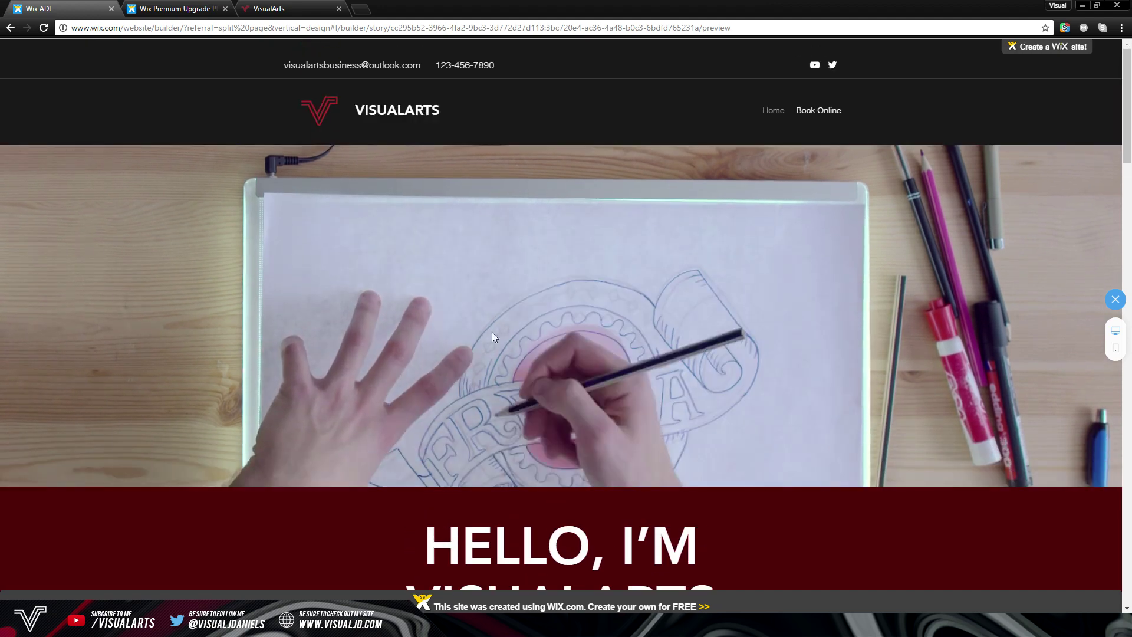
scroll(600, 406, "down", 3)
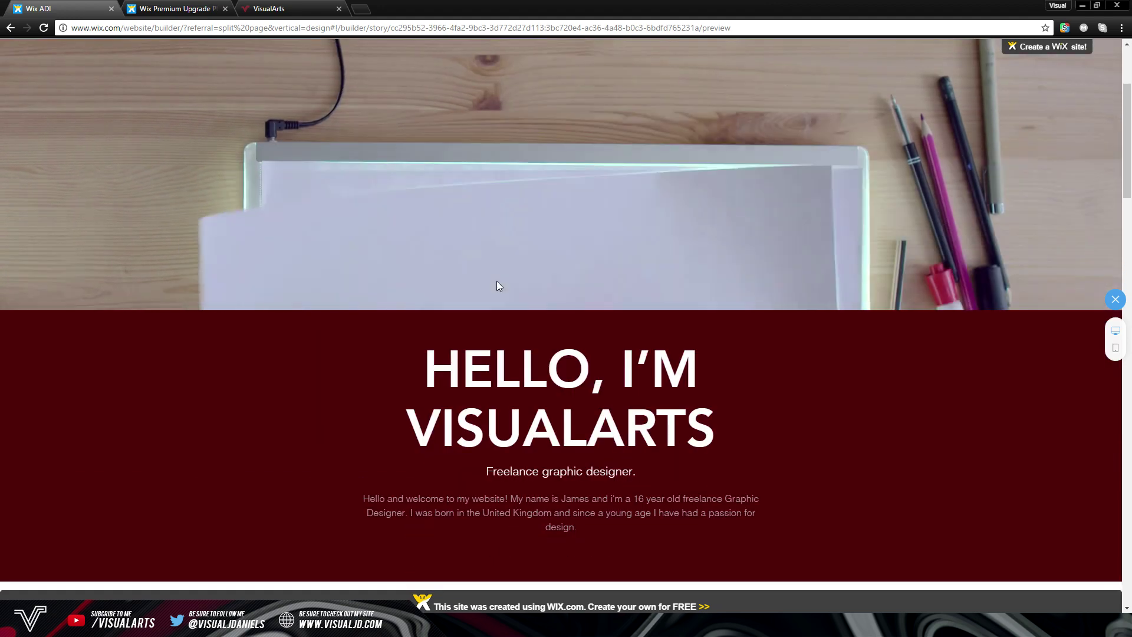
scroll(641, 172, "down", 2)
scroll(642, 173, "down", 1)
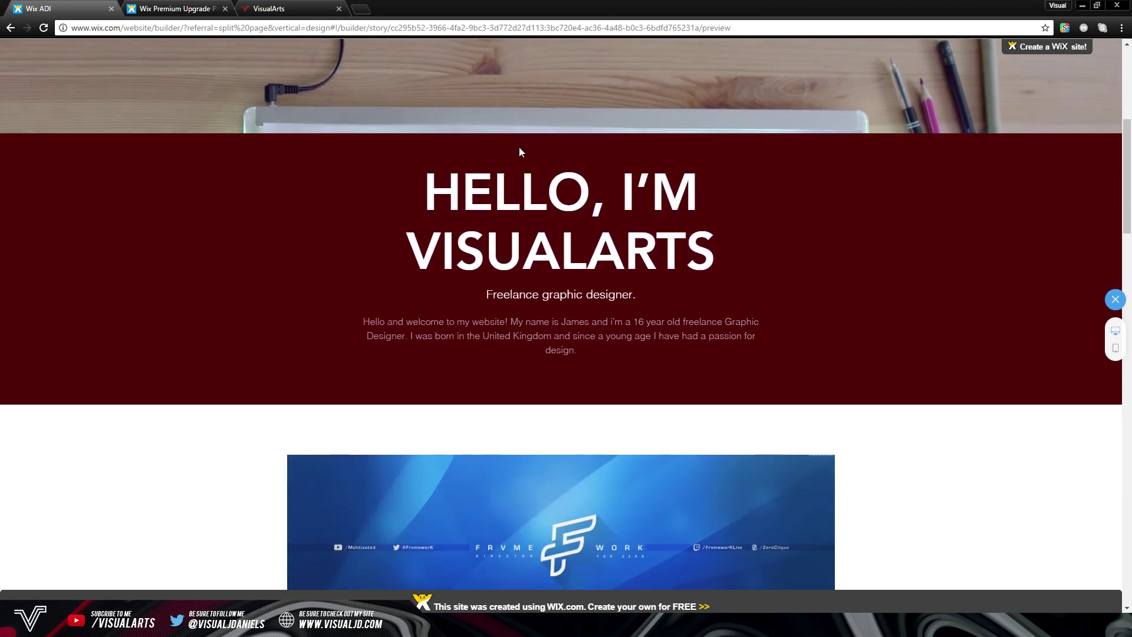
left_click_drag(363, 321, 679, 336)
left_click(707, 348)
scroll(527, 273, "down", 7)
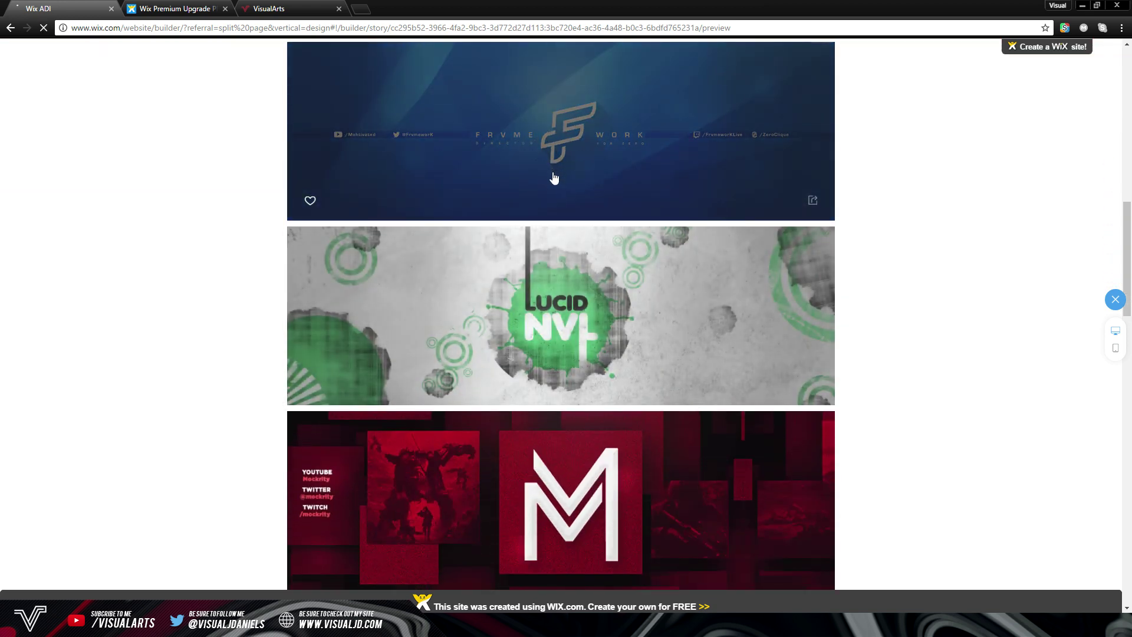
left_click(553, 172)
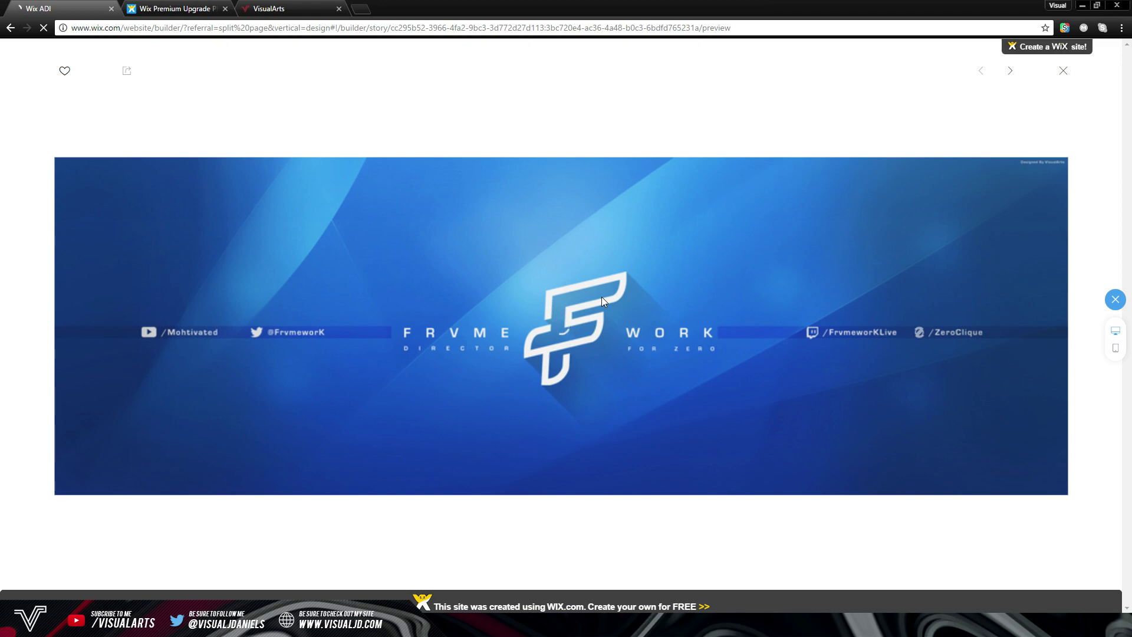
left_click(243, 139)
scroll(244, 138, "down", 3)
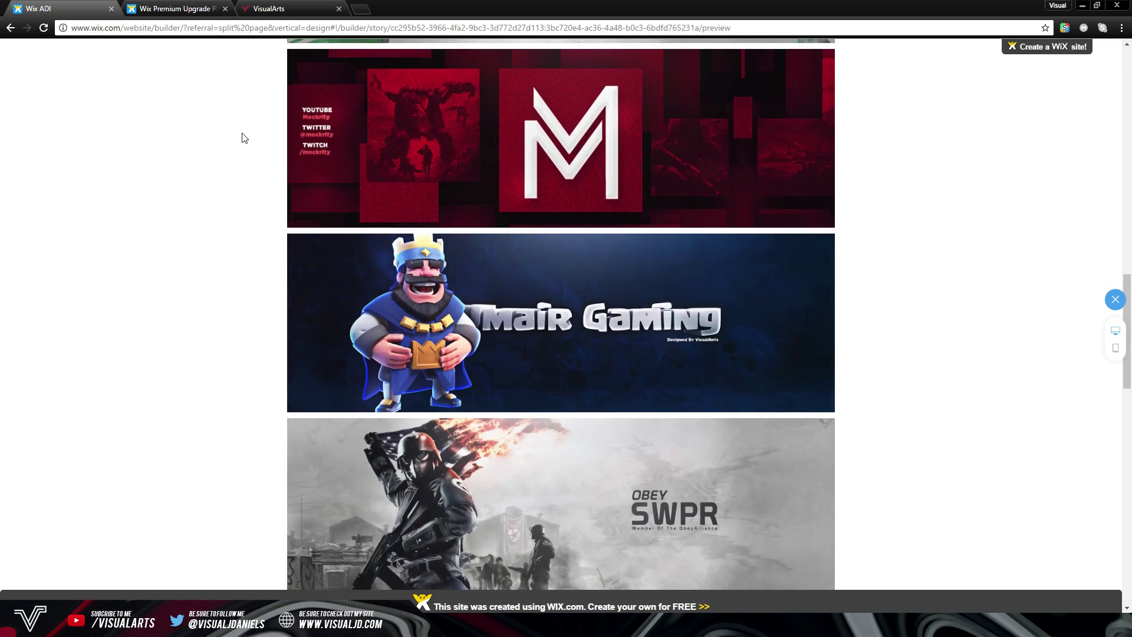
scroll(244, 138, "down", 5)
scroll(244, 138, "up", 3)
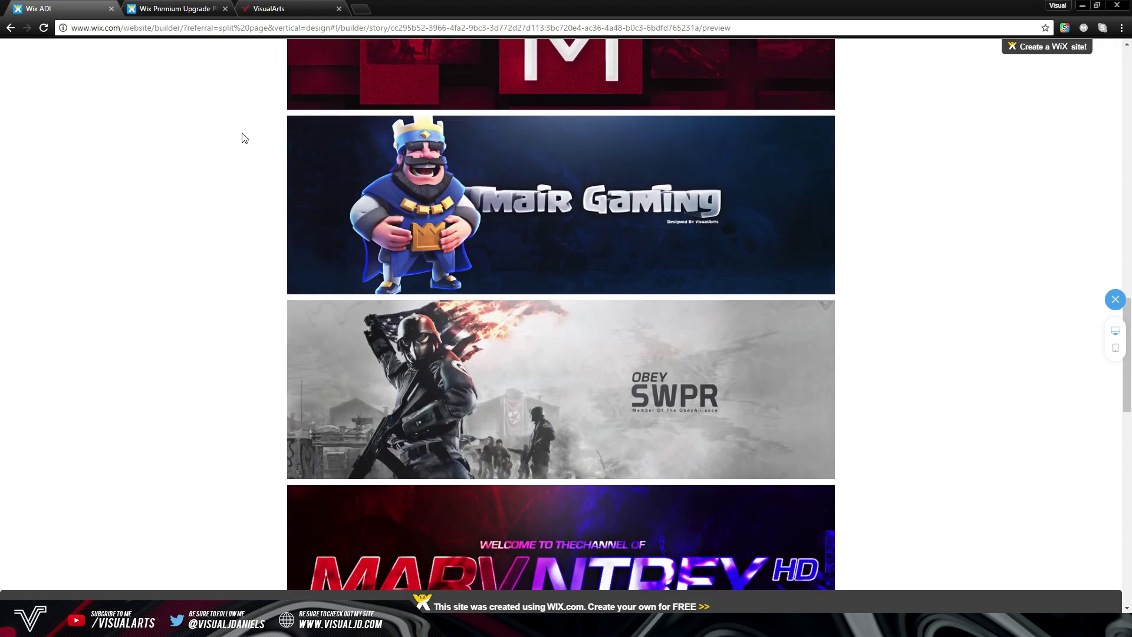
scroll(244, 138, "up", 14)
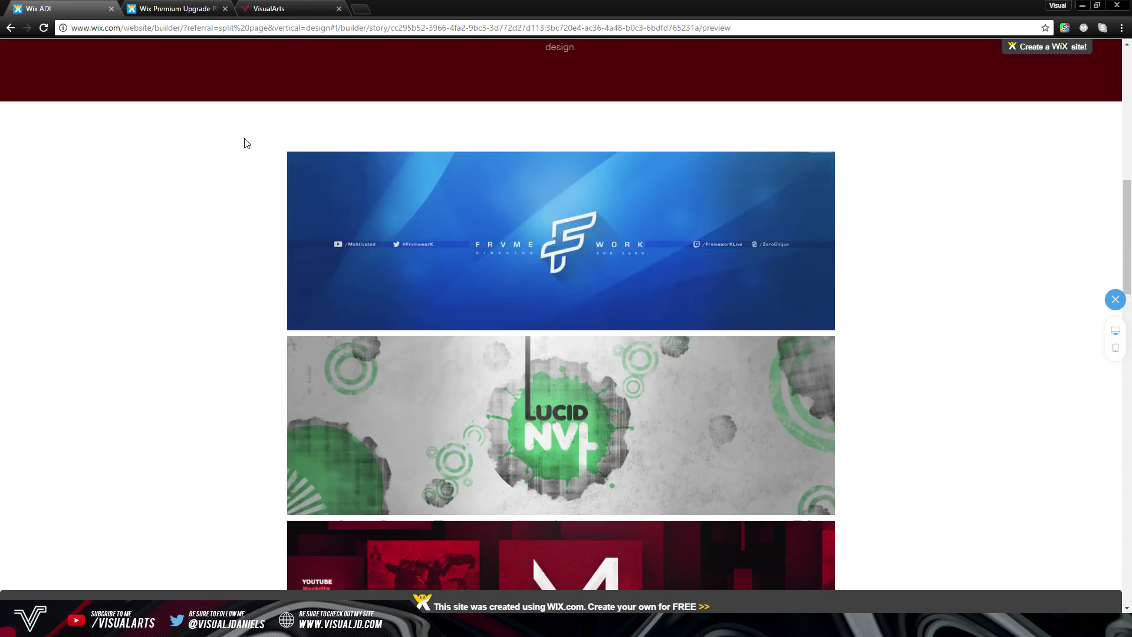
scroll(244, 139, "up", 2)
scroll(245, 140, "down", 15)
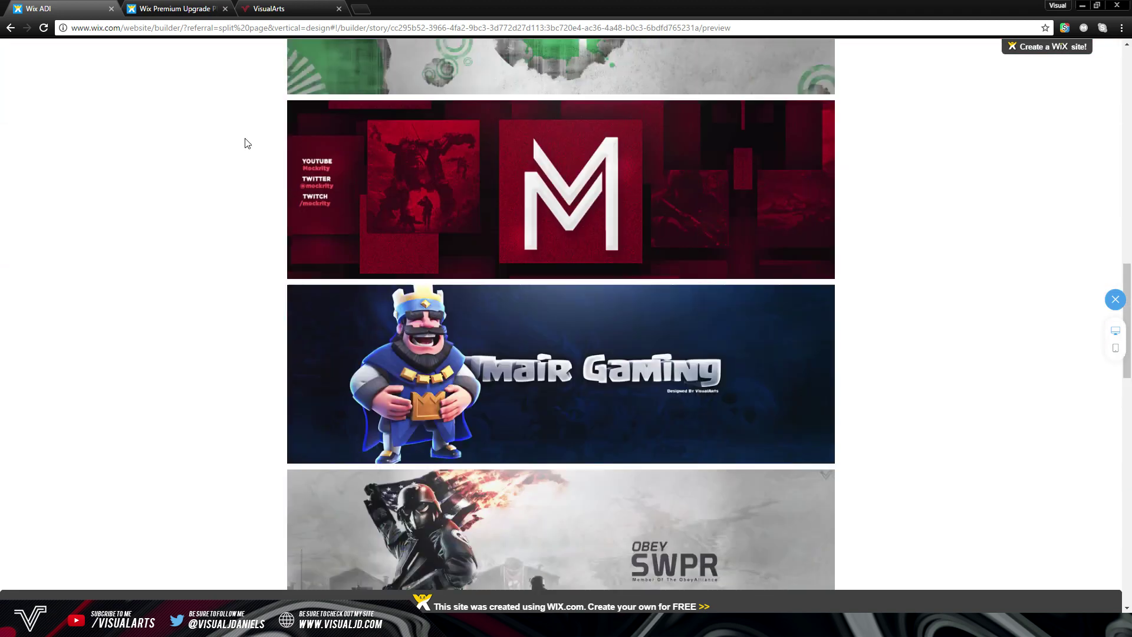
scroll(247, 143, "down", 8)
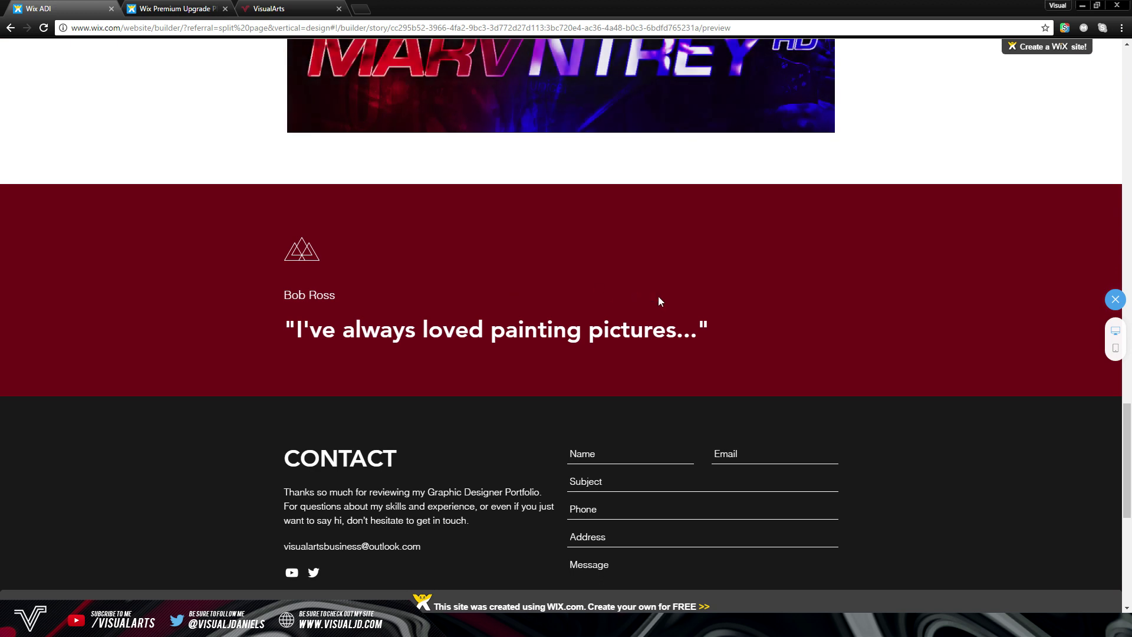
triple_click(691, 324)
left_click(407, 315)
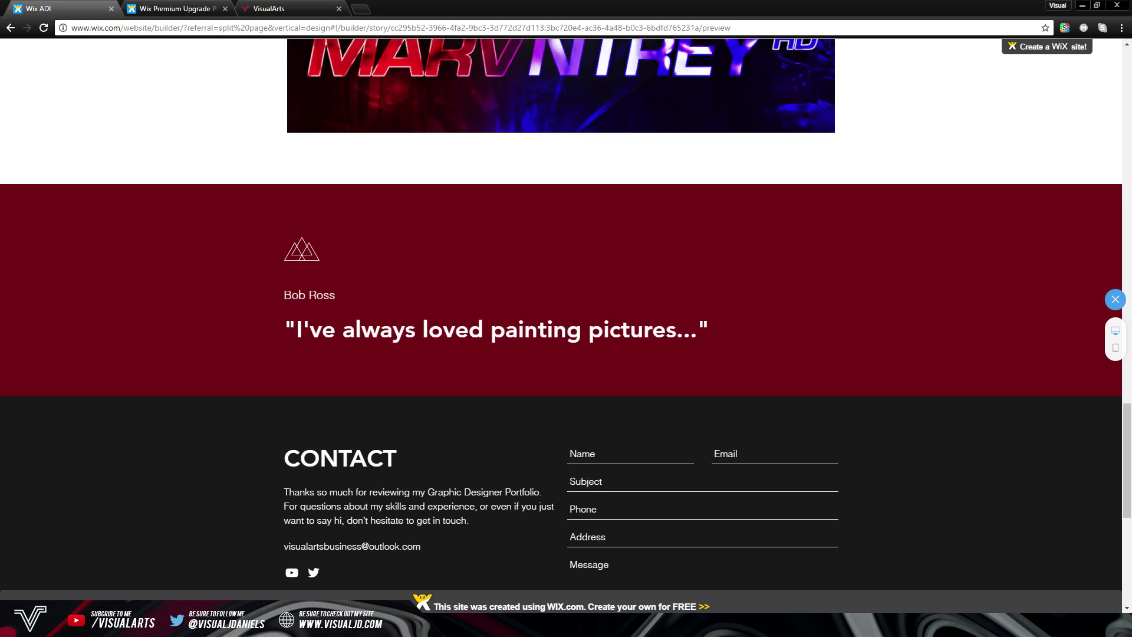
scroll(349, 258, "down", 2)
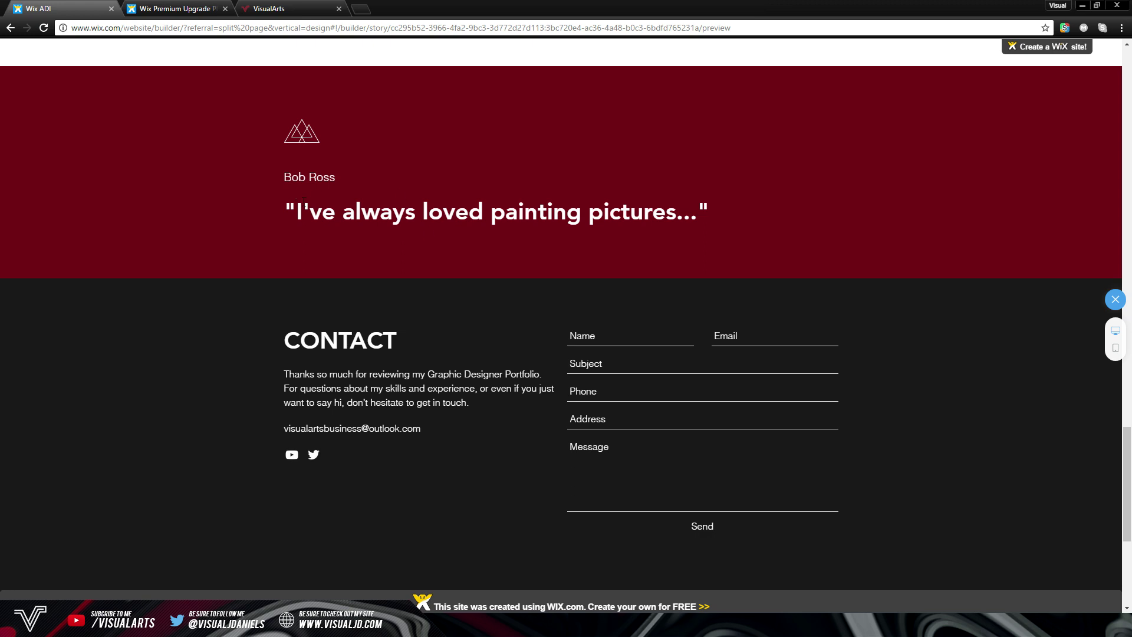
scroll(499, 239, "up", 1)
scroll(480, 239, "down", 1)
scroll(478, 239, "down", 4)
scroll(448, 236, "up", 2)
scroll(518, 327, "down", 1)
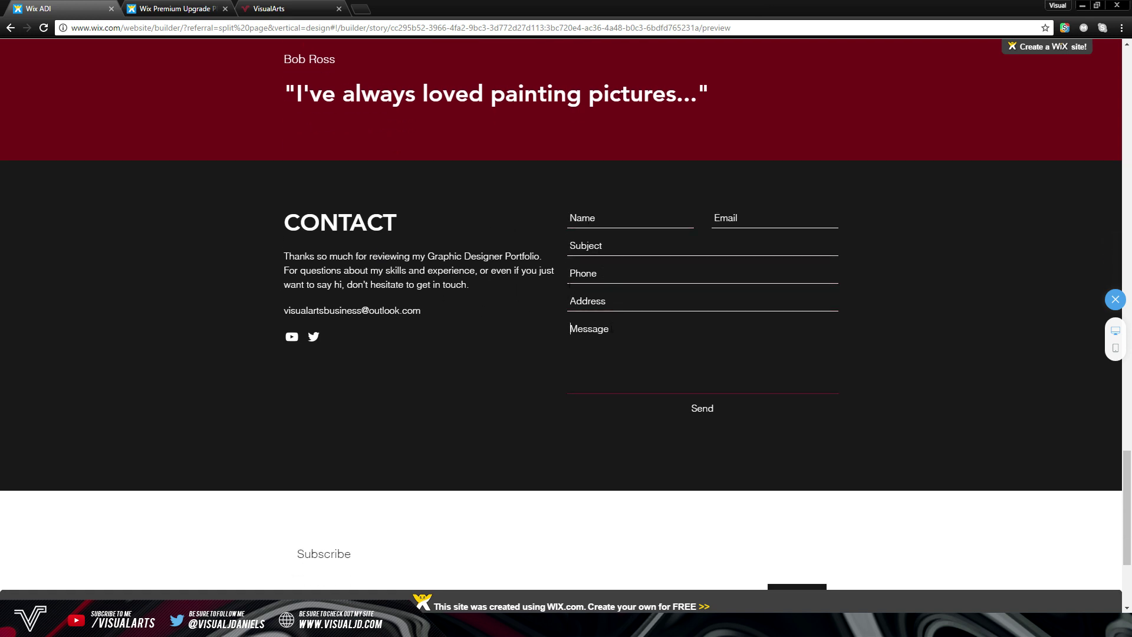
scroll(560, 250, "down", 3)
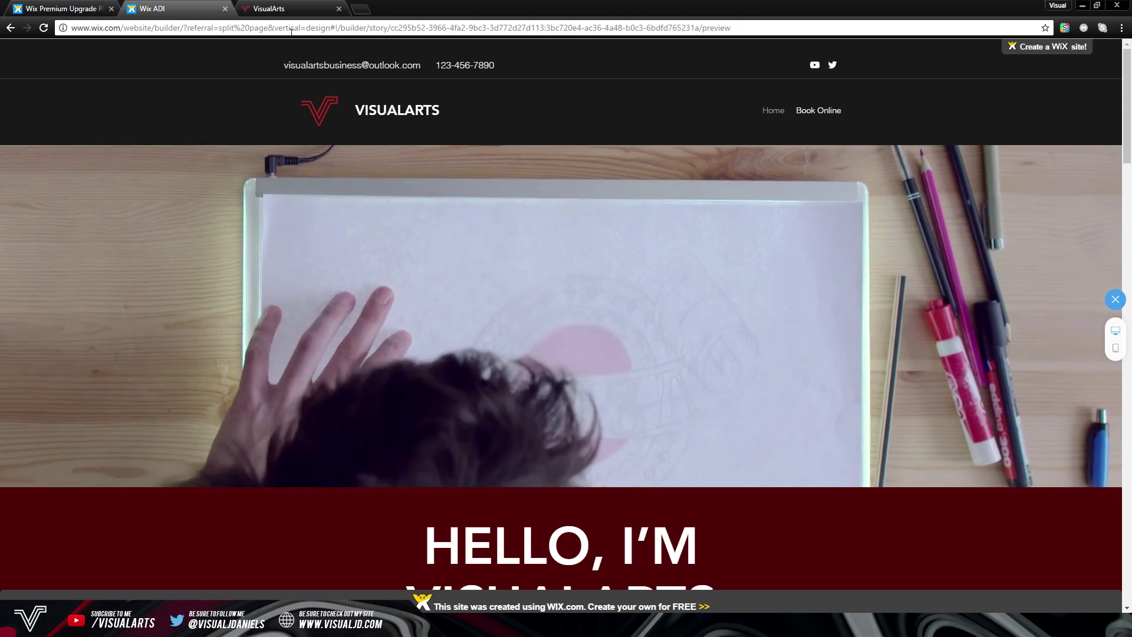
Scroll through the whole site preview, return to its top, then bring up the visualjd.com tab
scroll(299, 150, "down", 5)
scroll(298, 152, "down", 12)
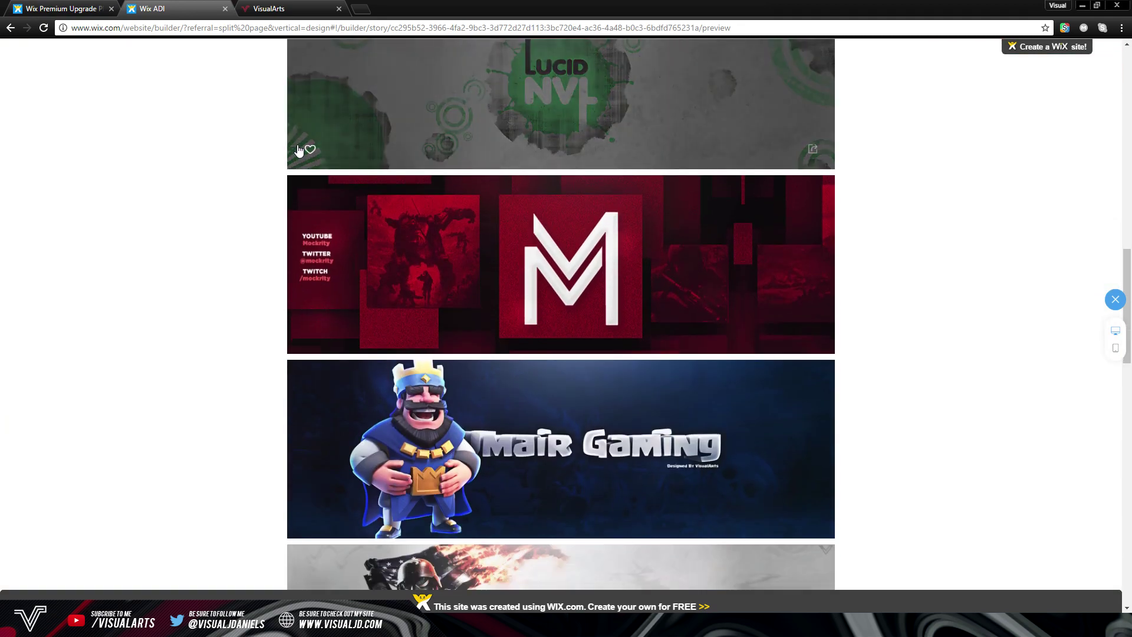
scroll(299, 151, "down", 7)
scroll(300, 151, "down", 6)
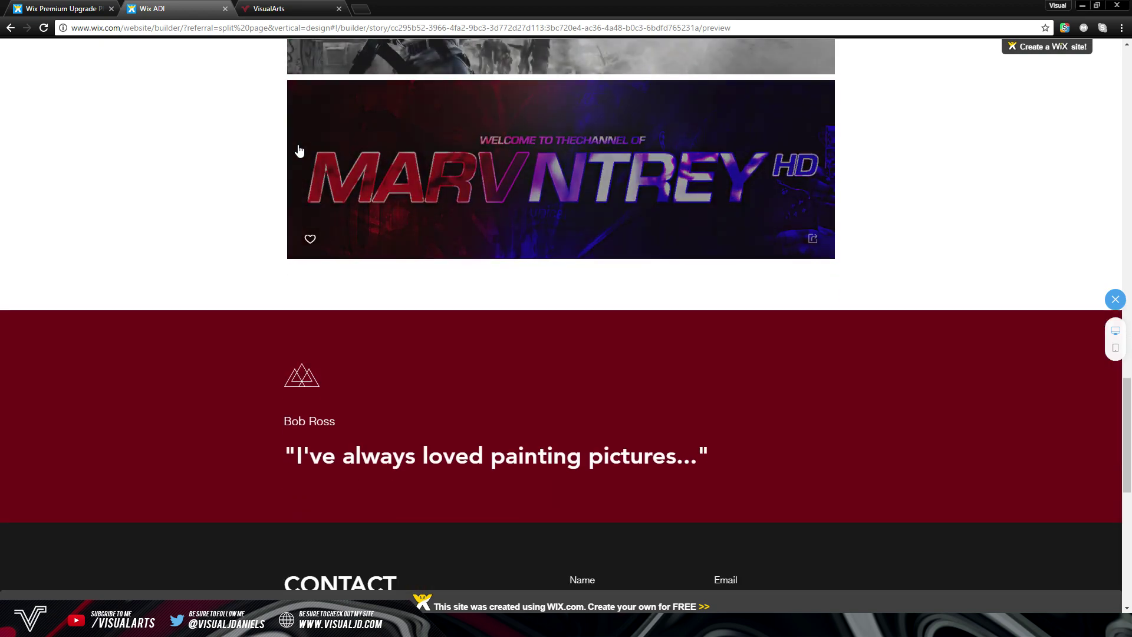
key("Home")
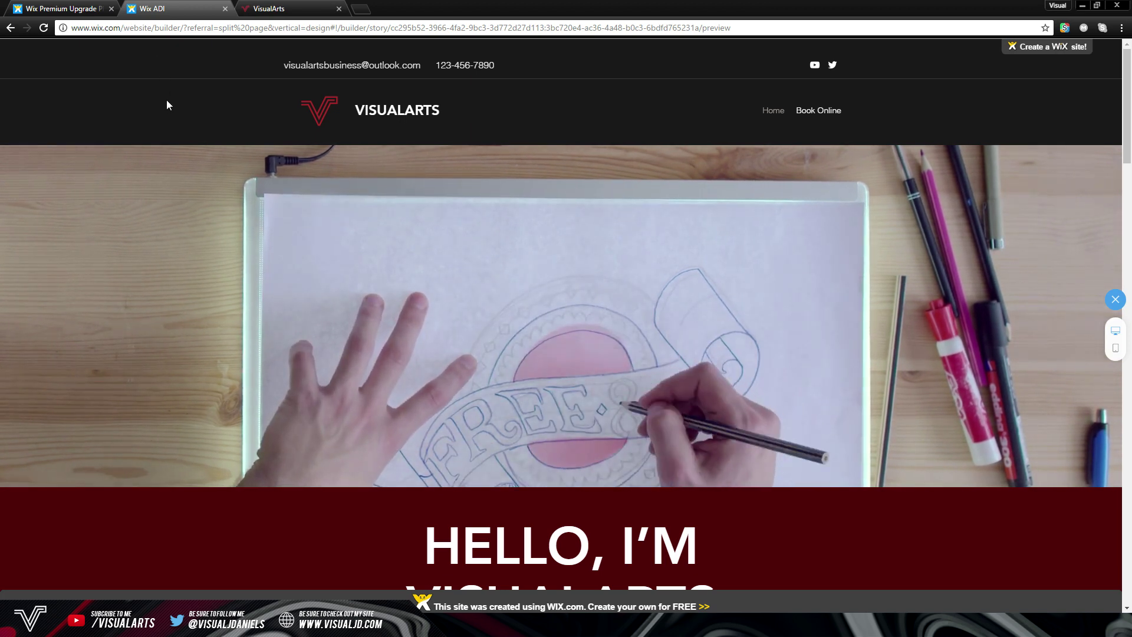
left_click(272, 5)
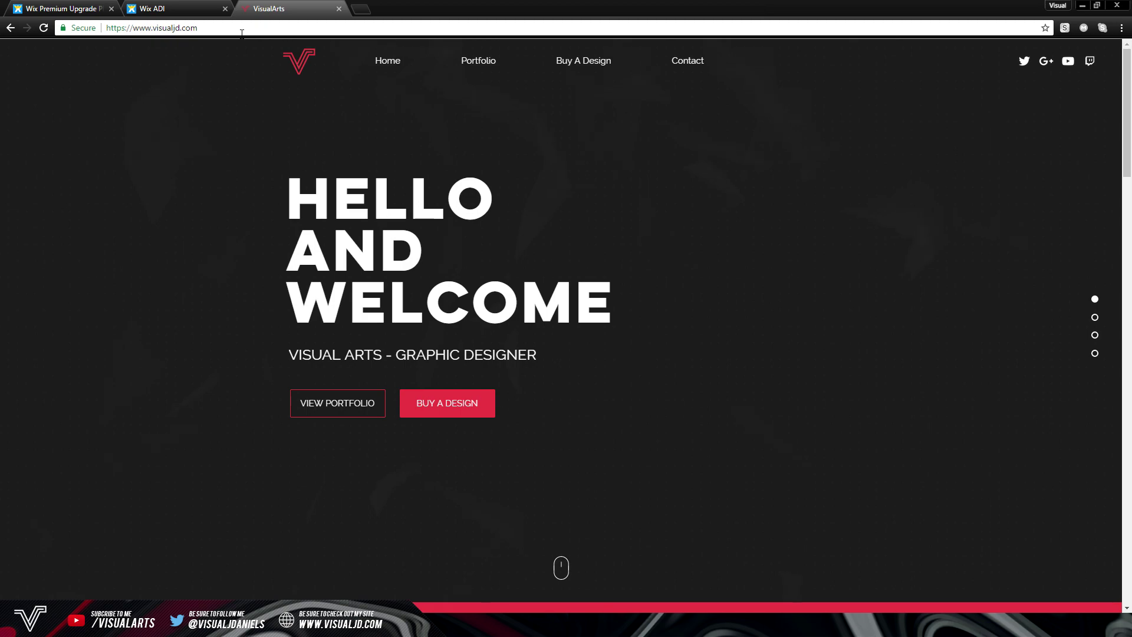
Back in the Wix editor, open Compare Plans from the Upgrade menu
key("ctrl+shift+Tab")
scroll(465, 222, "up", 15)
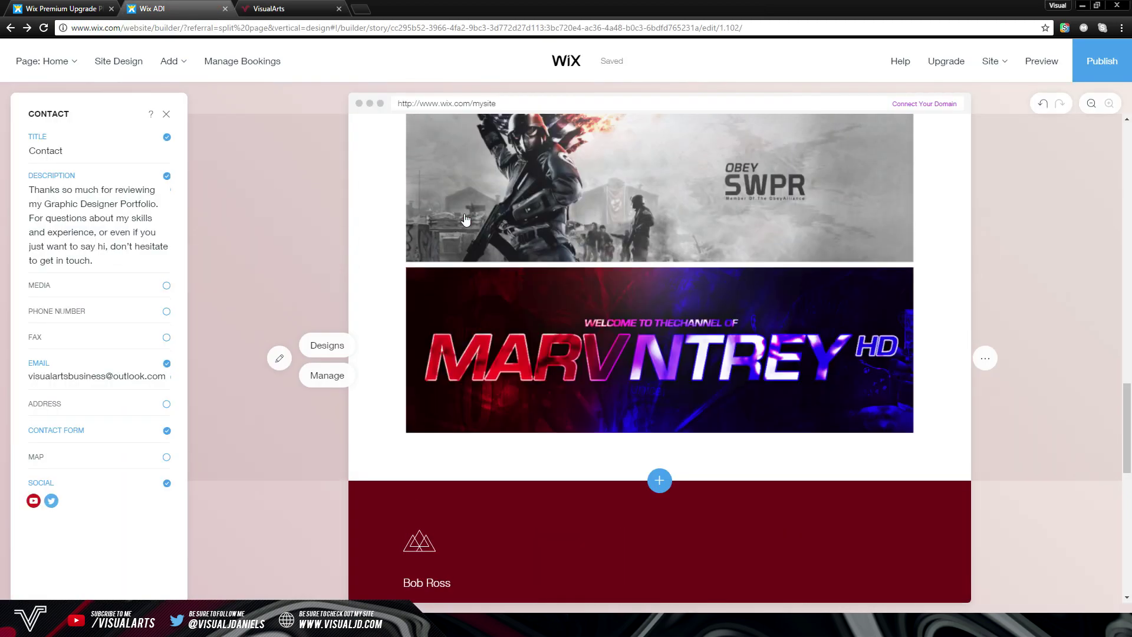
scroll(472, 221, "up", 7)
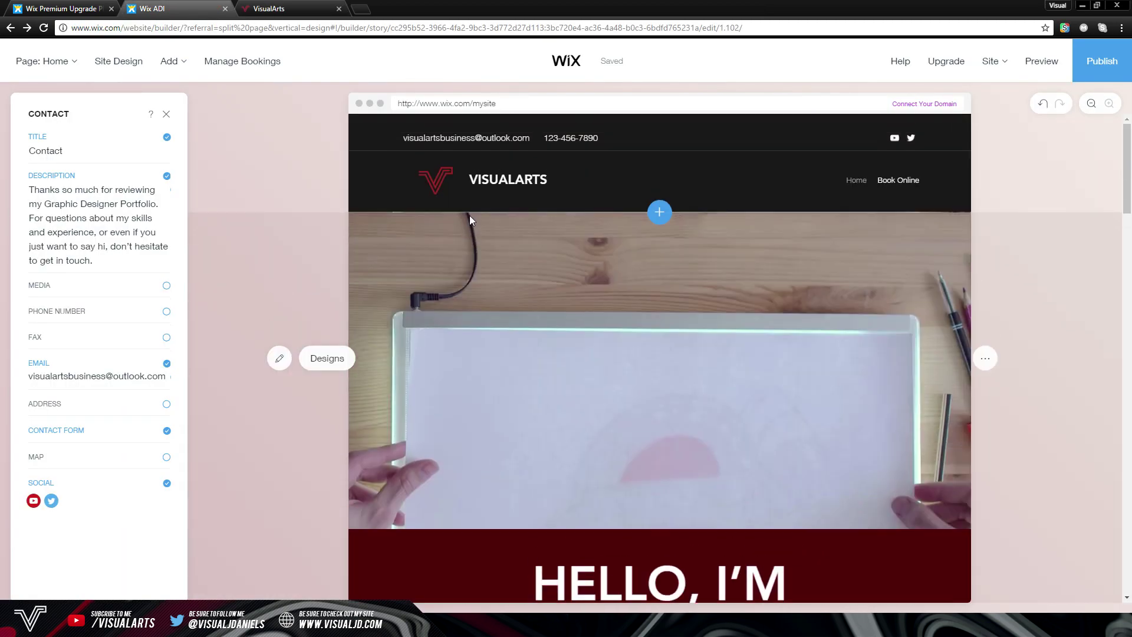
mouse_move(961, 66)
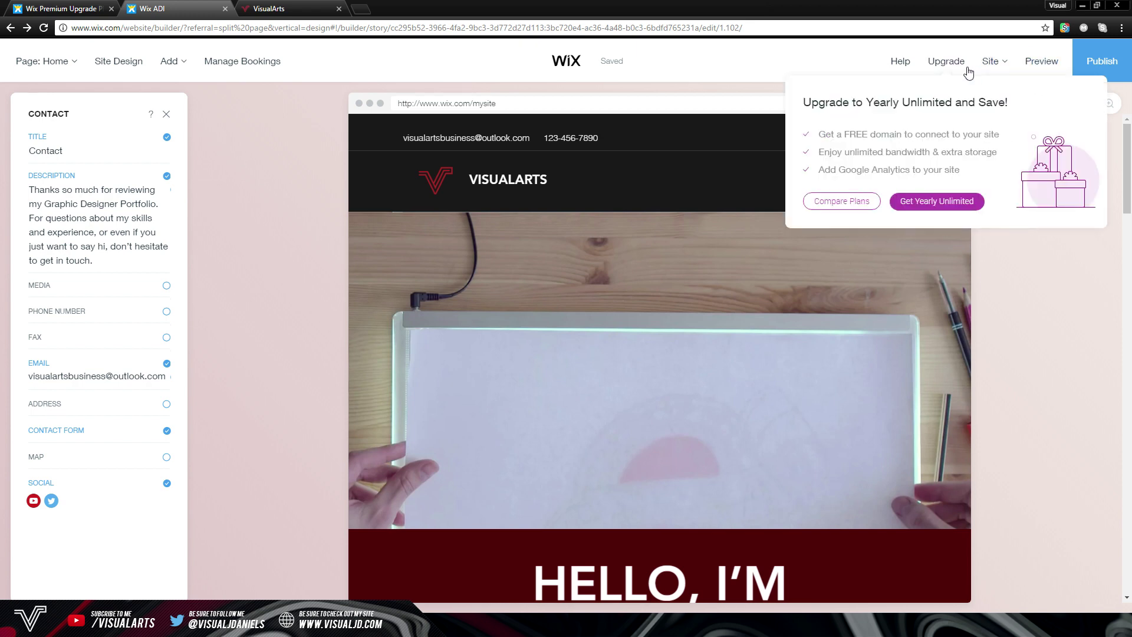
left_click(842, 201)
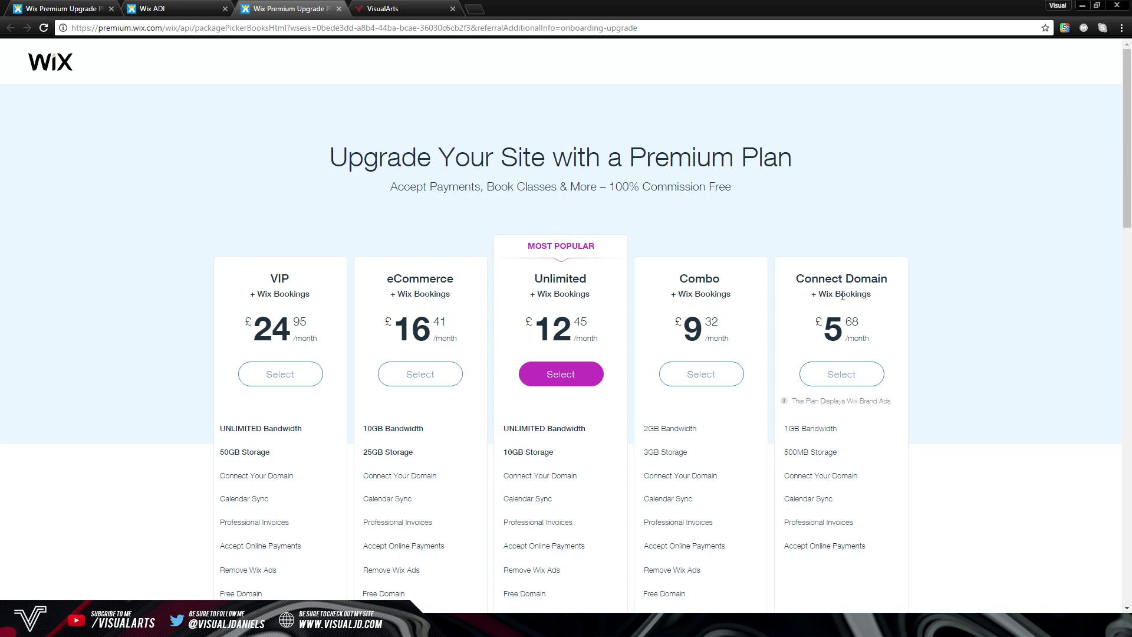
scroll(829, 298, "down", 2)
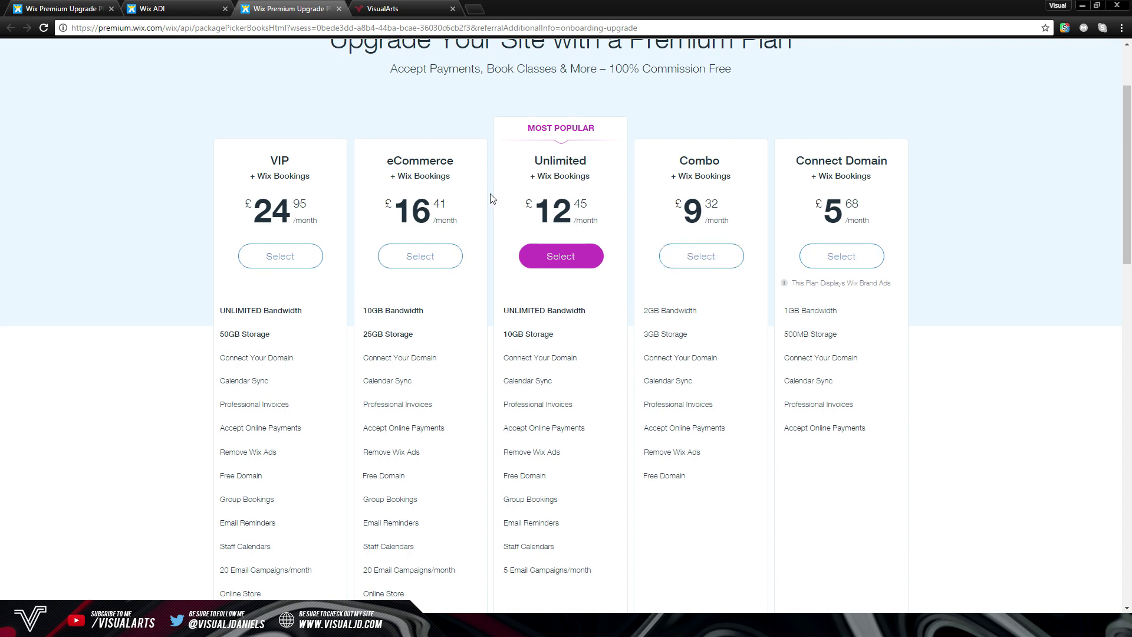
scroll(619, 246, "up", 2)
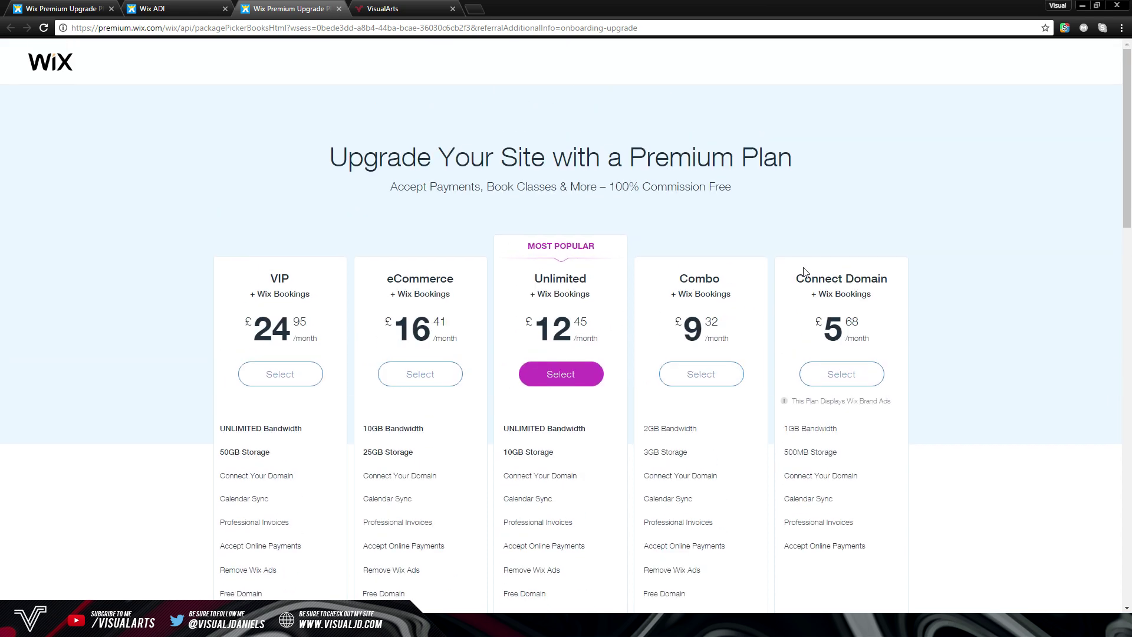
scroll(823, 261, "down", 1)
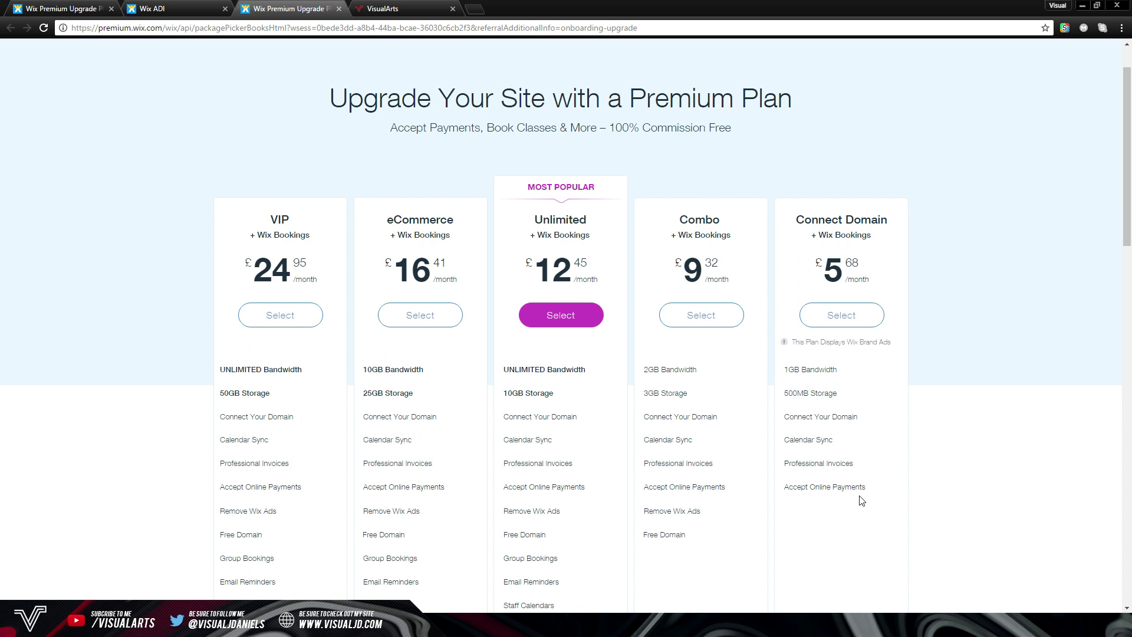
mouse_move(693, 514)
scroll(720, 216, "down", 2)
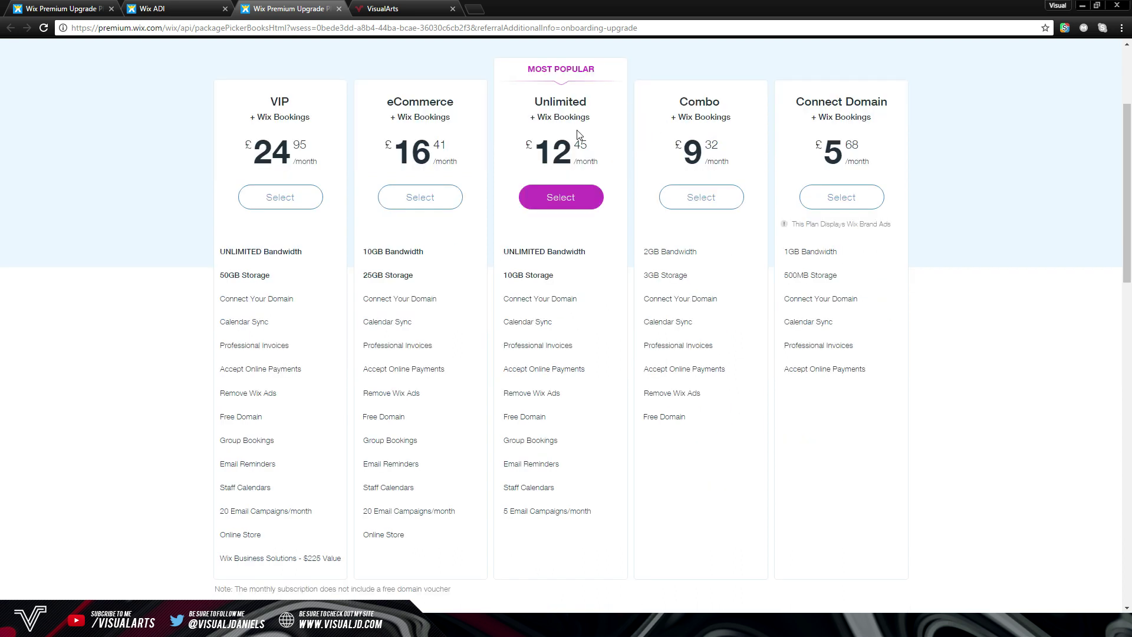
scroll(578, 135, "up", 2)
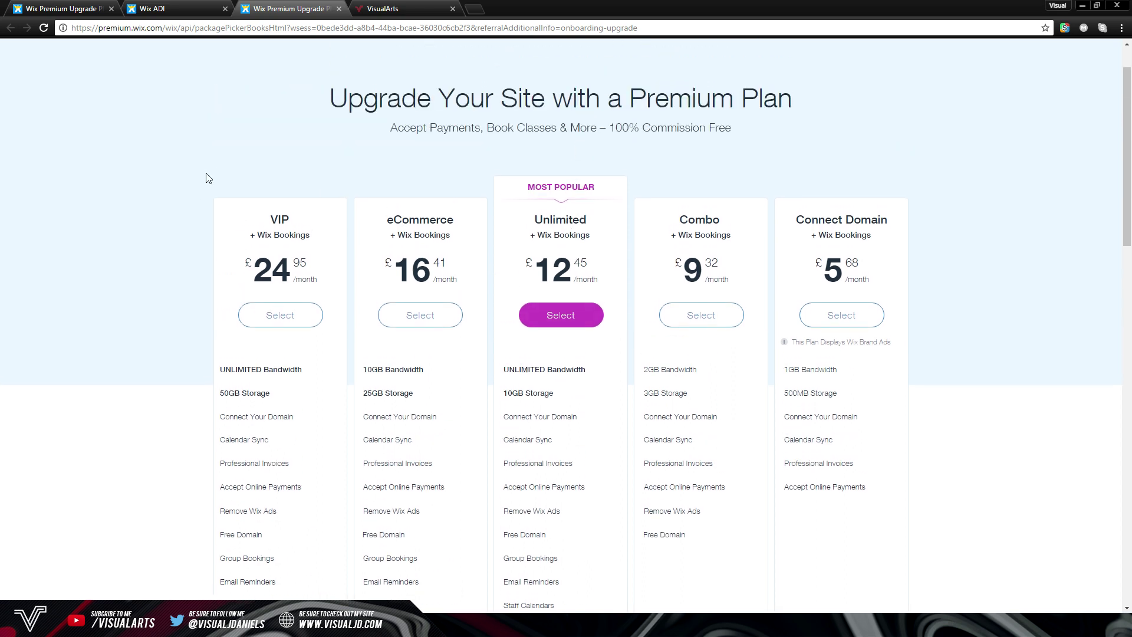
scroll(207, 177, "down", 3)
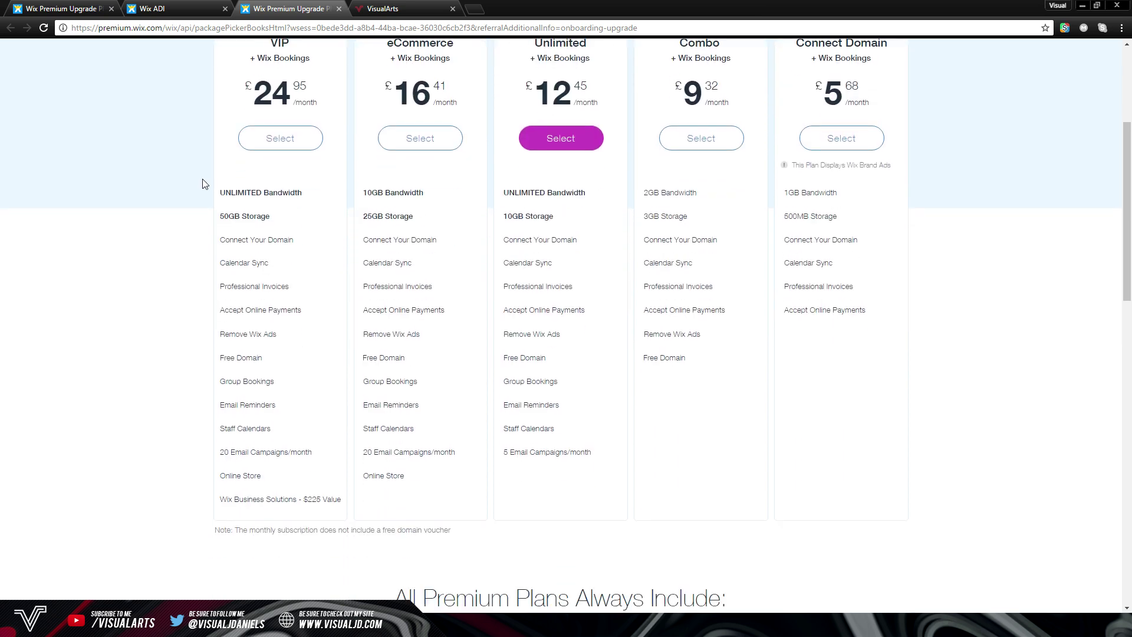
scroll(205, 184, "up", 3)
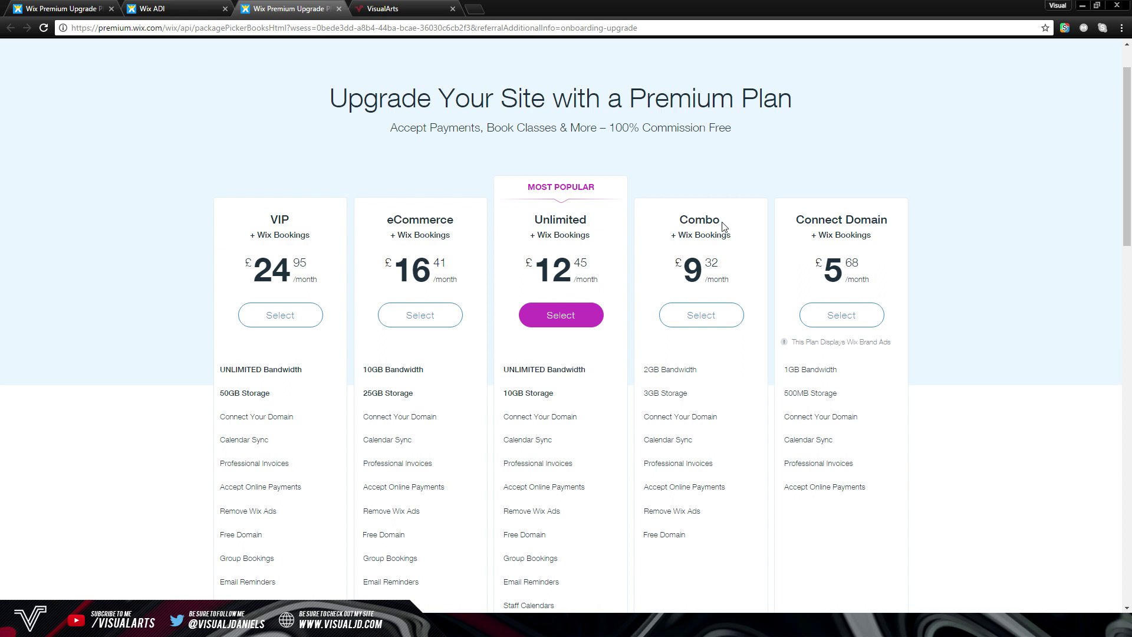
left_click(186, 10)
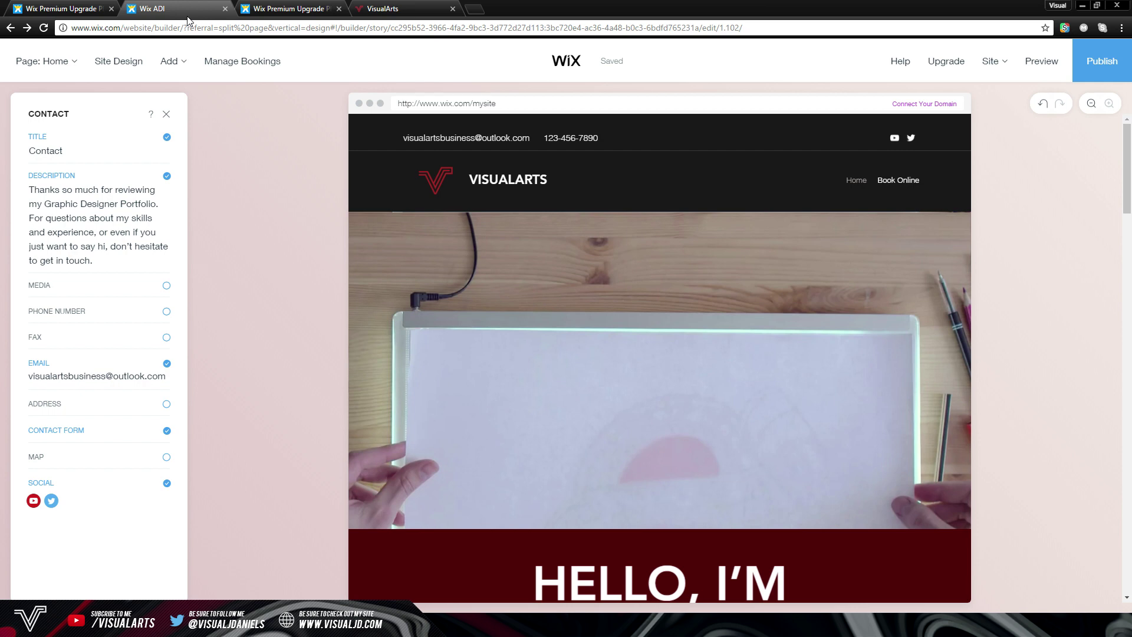
left_click(292, 9)
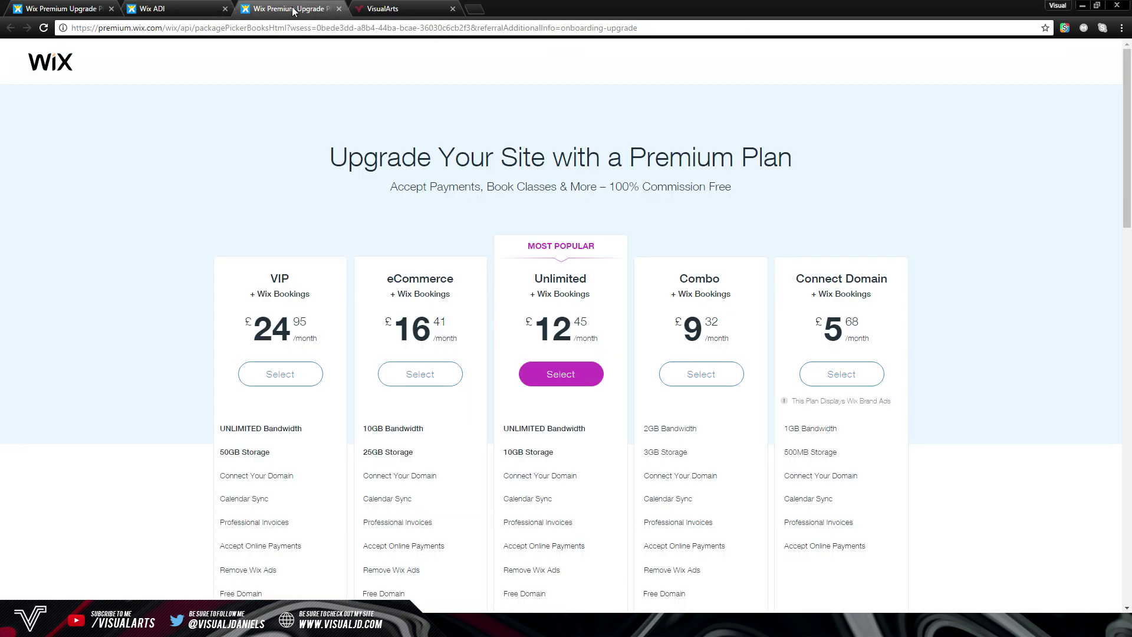
scroll(321, 106, "down", 3)
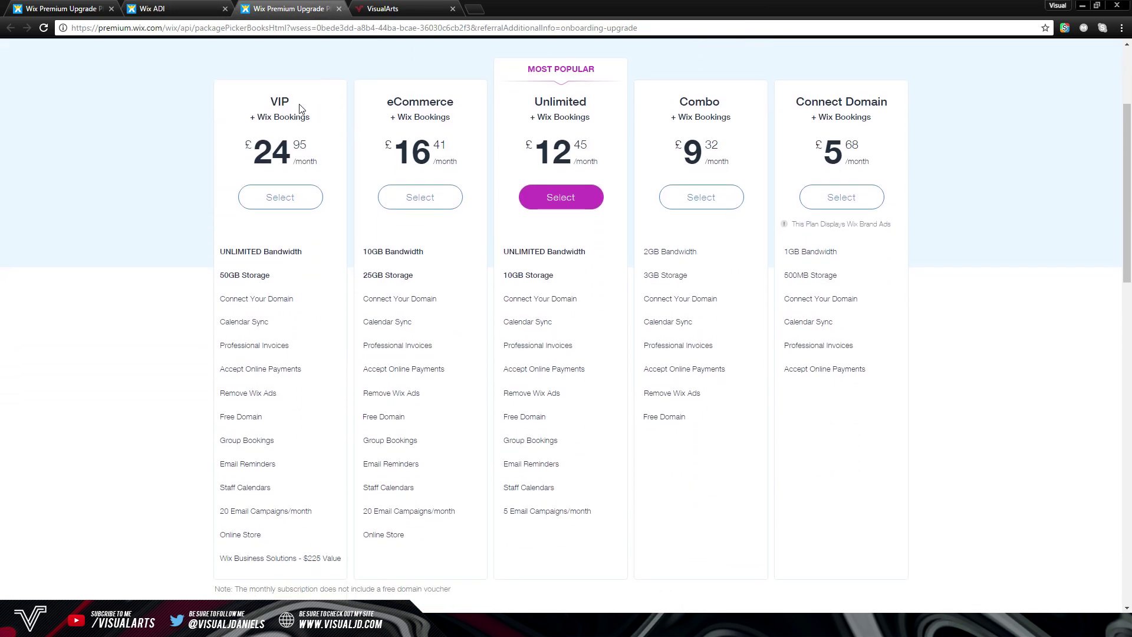
scroll(301, 106, "up", 2)
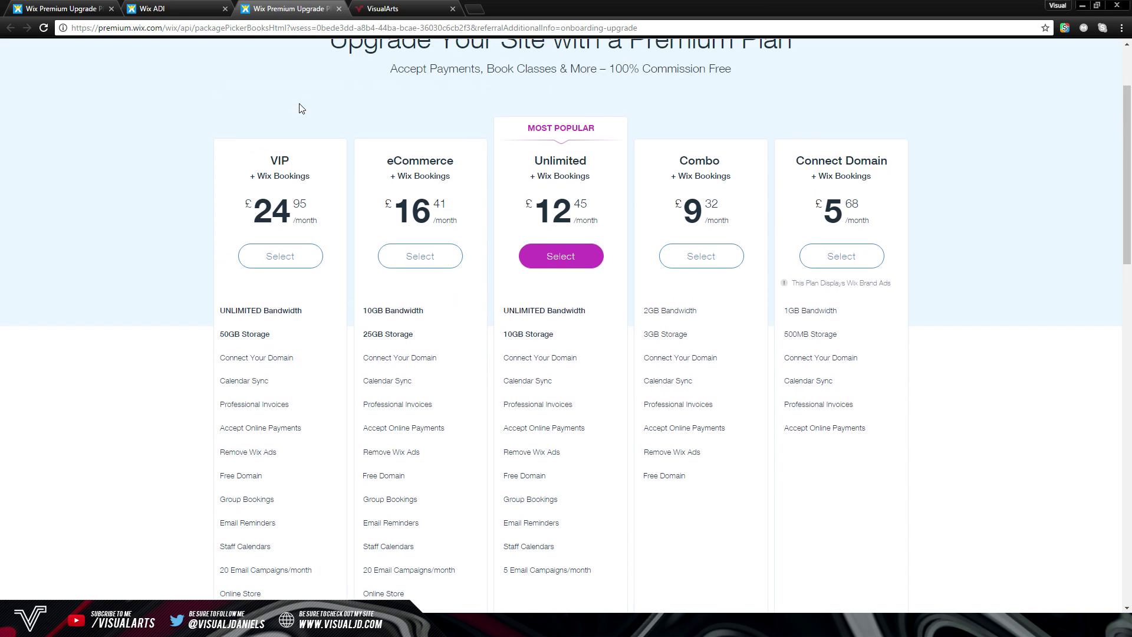
left_click(74, 7)
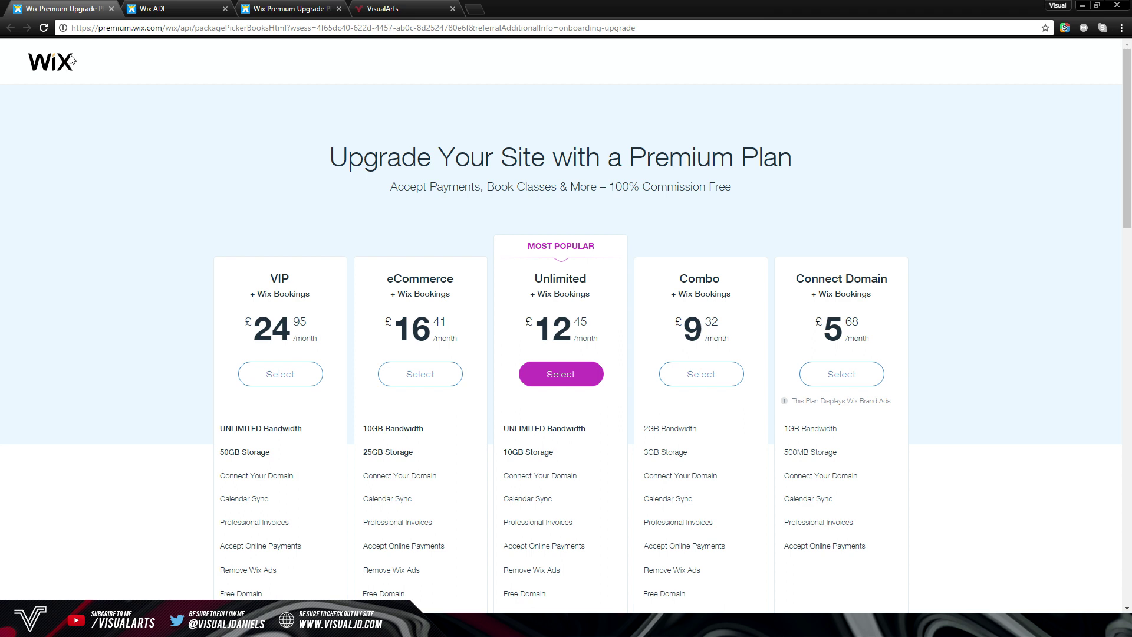
Switch to the visualjd.com tab and scroll past About Me to The Commission Process
left_click(396, 10)
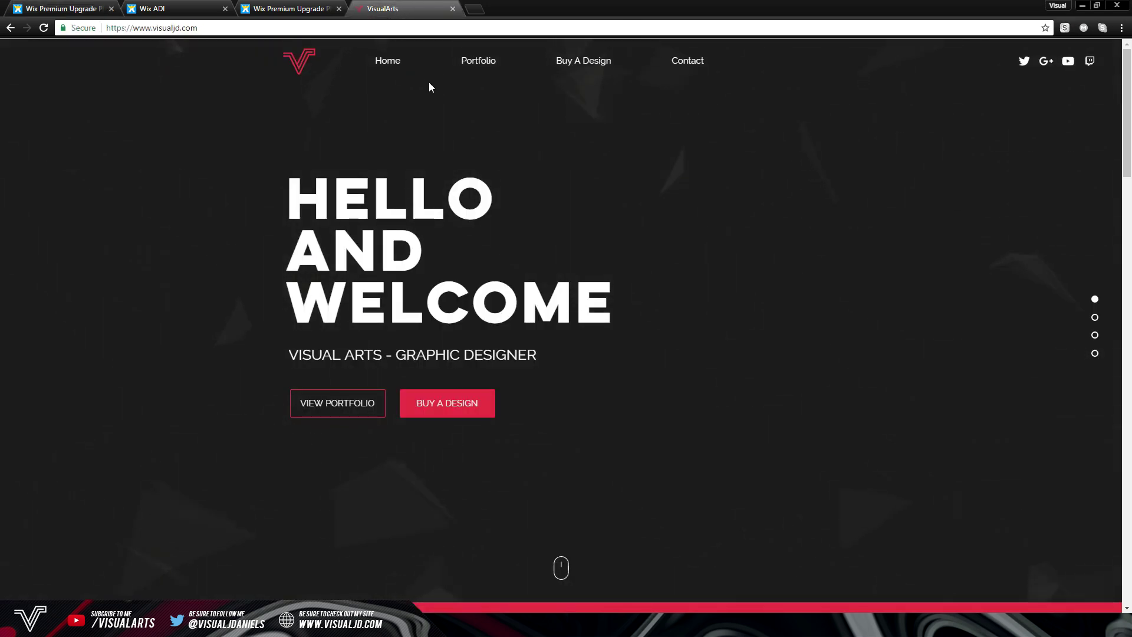
scroll(429, 76, "down", 5)
scroll(429, 75, "down", 10)
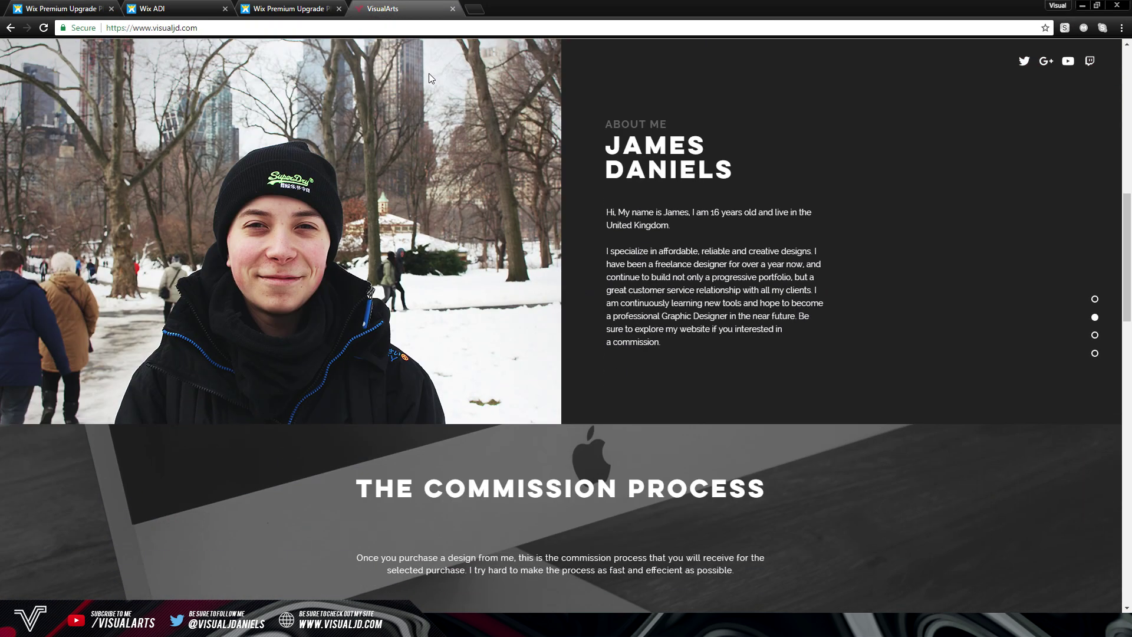
scroll(429, 78, "down", 2)
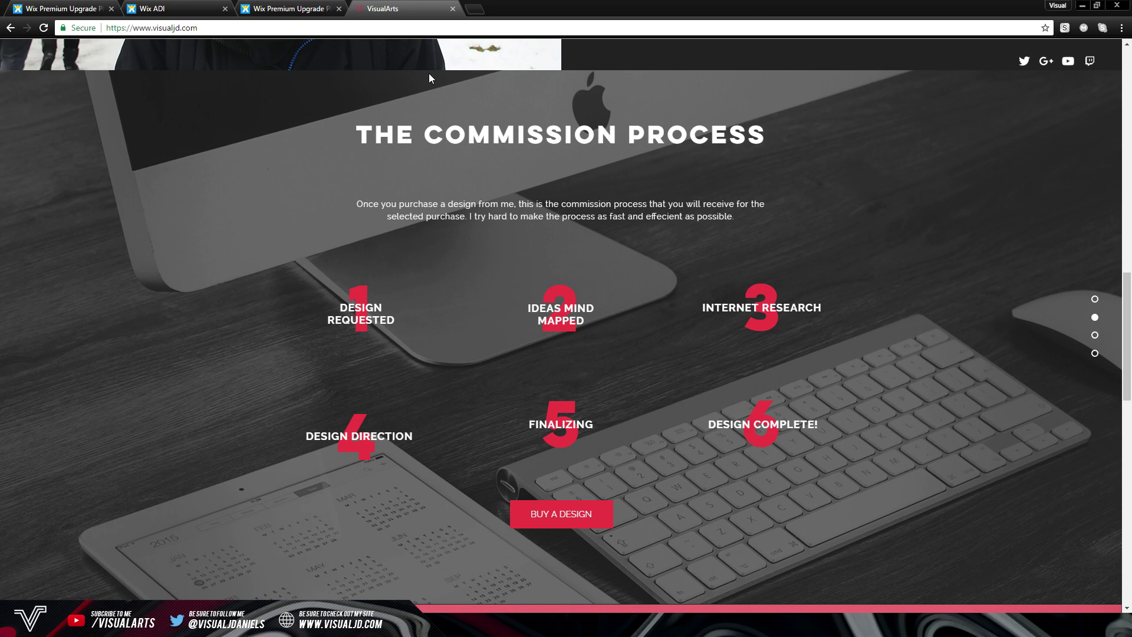
scroll(428, 74, "up", 15)
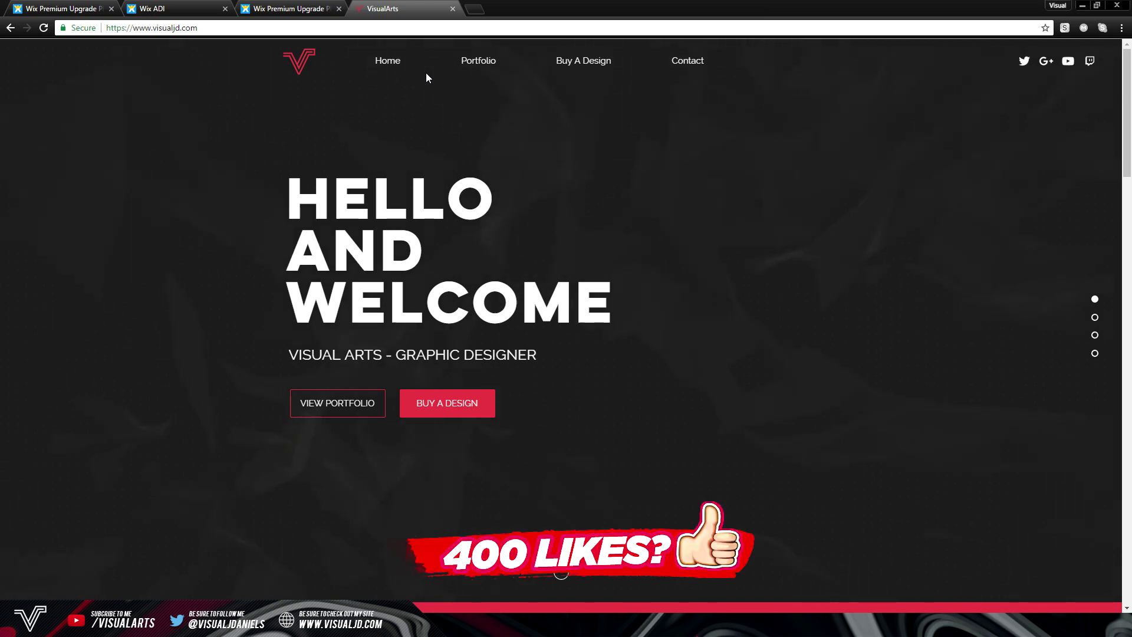
scroll(436, 79, "down", 5)
scroll(442, 81, "down", 5)
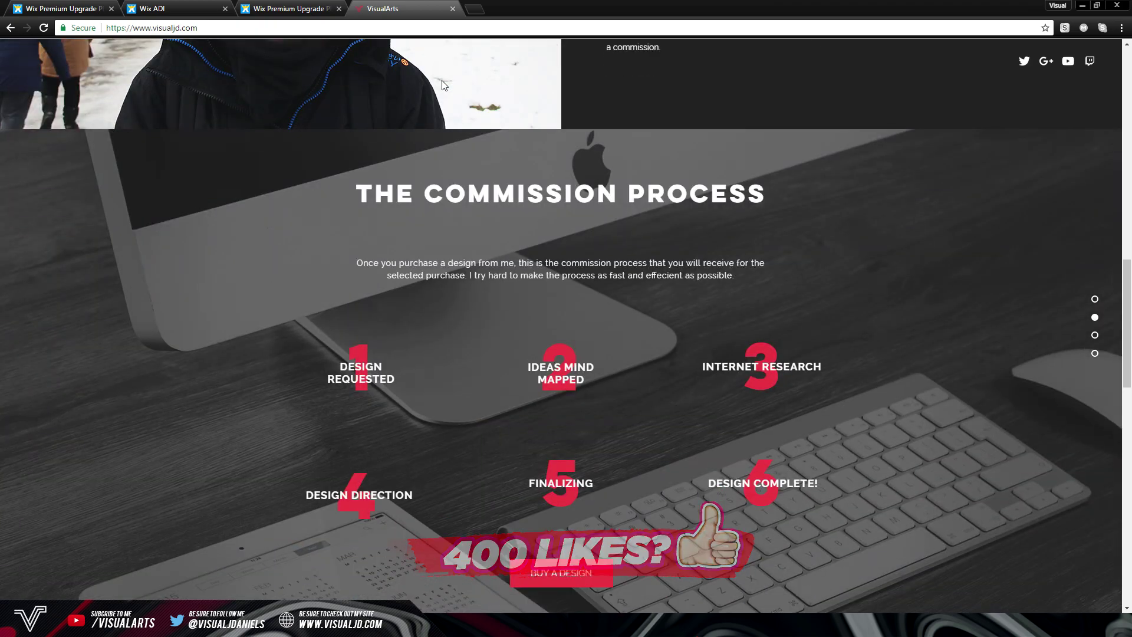